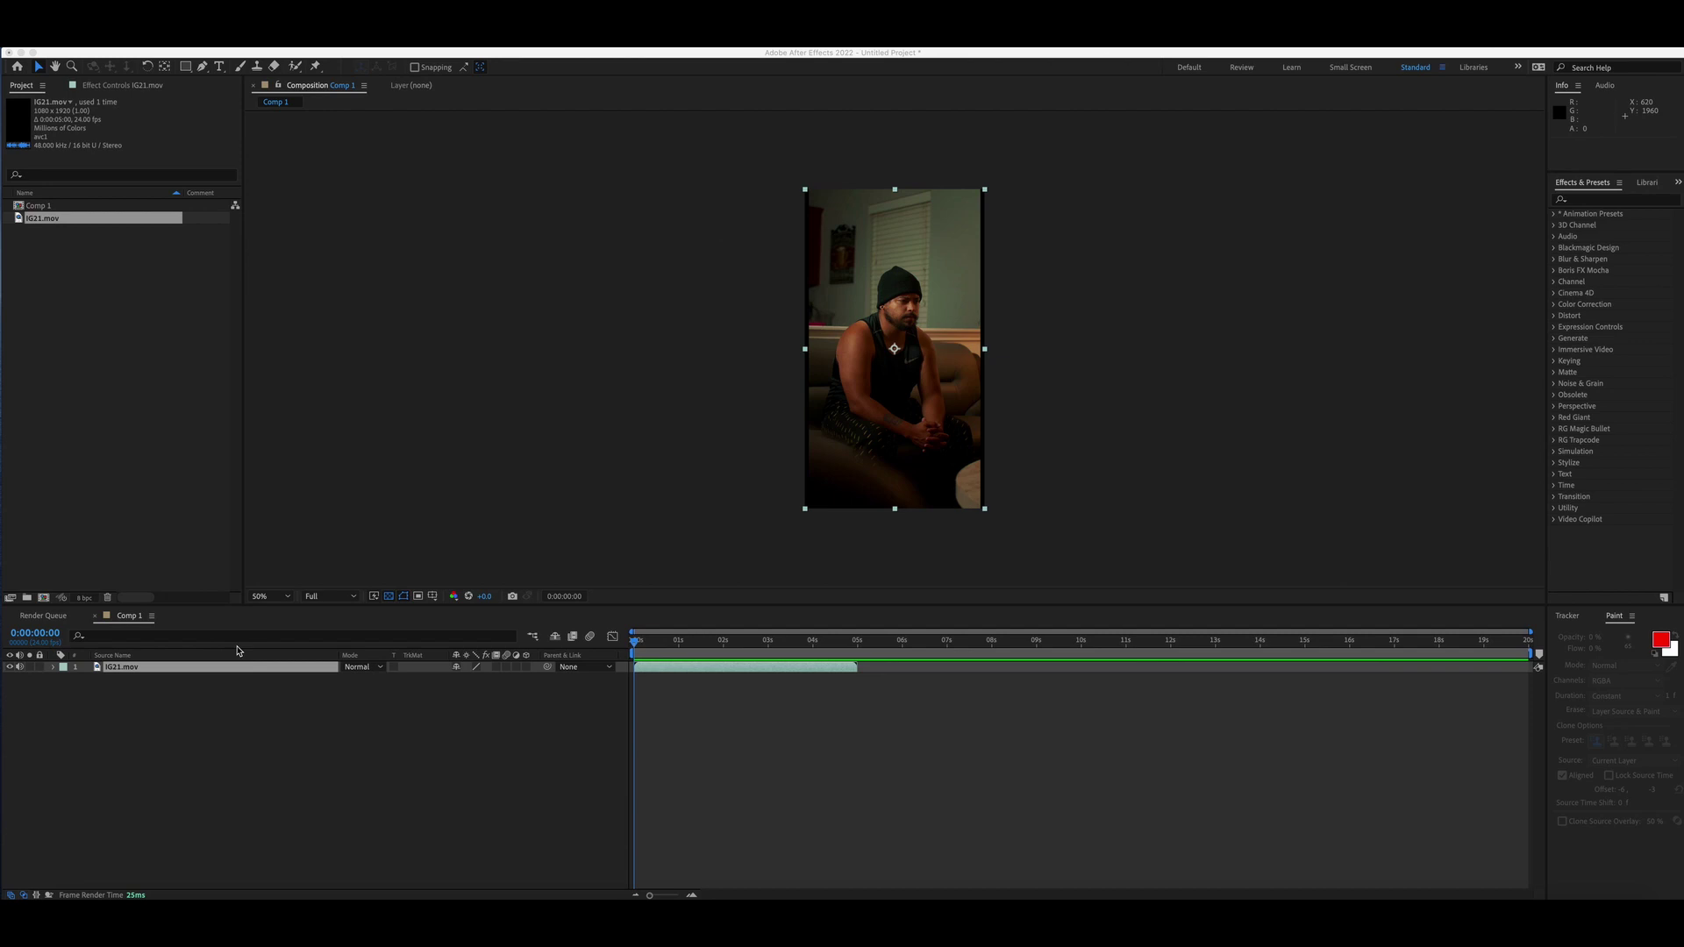
# Step: Pre-compose the IG21.mov layer, moving all attributes into the new composition
pyautogui.click(219, 671)
pyautogui.rightClick(221, 670)
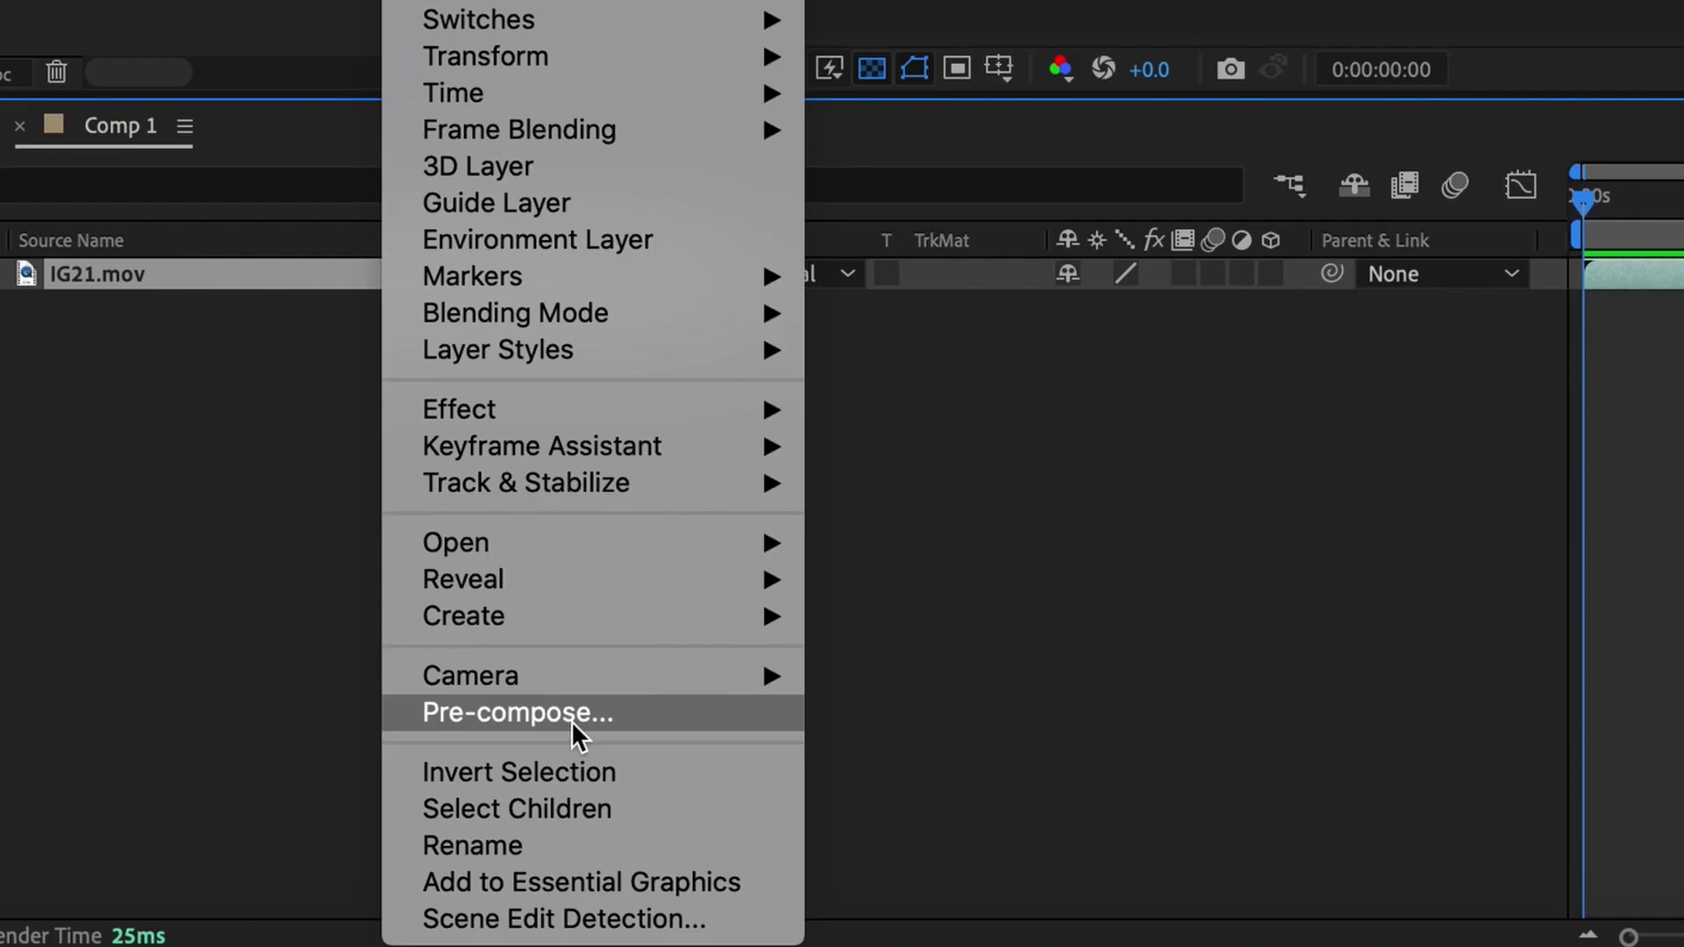
pyautogui.click(314, 817)
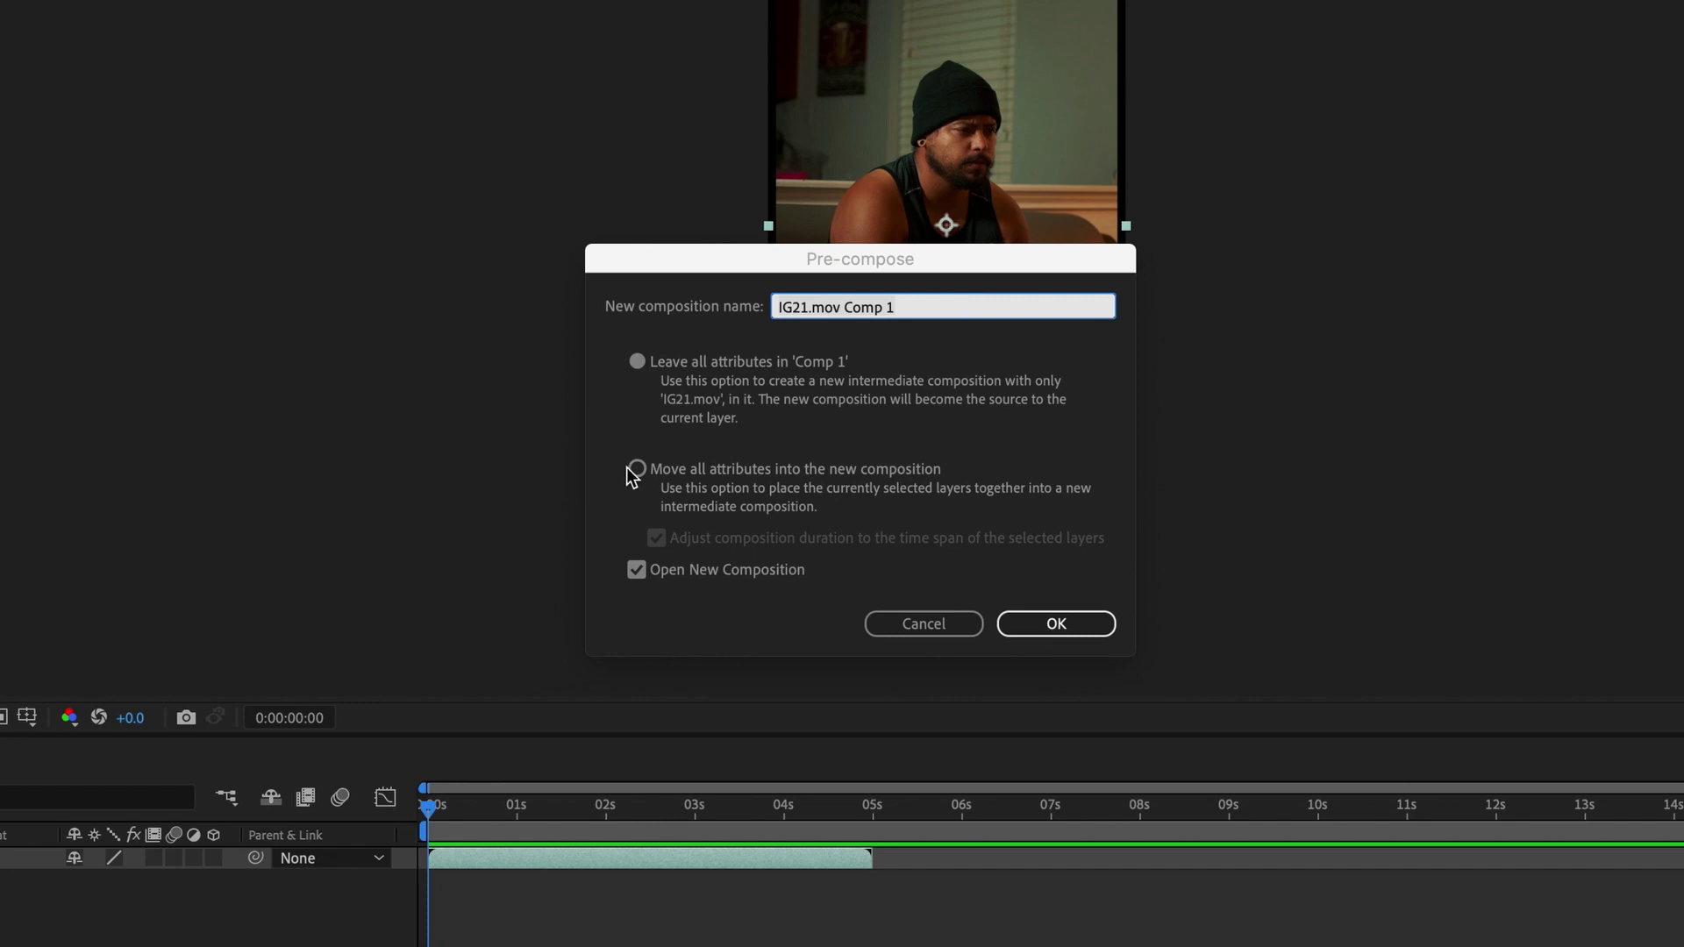
pyautogui.click(636, 469)
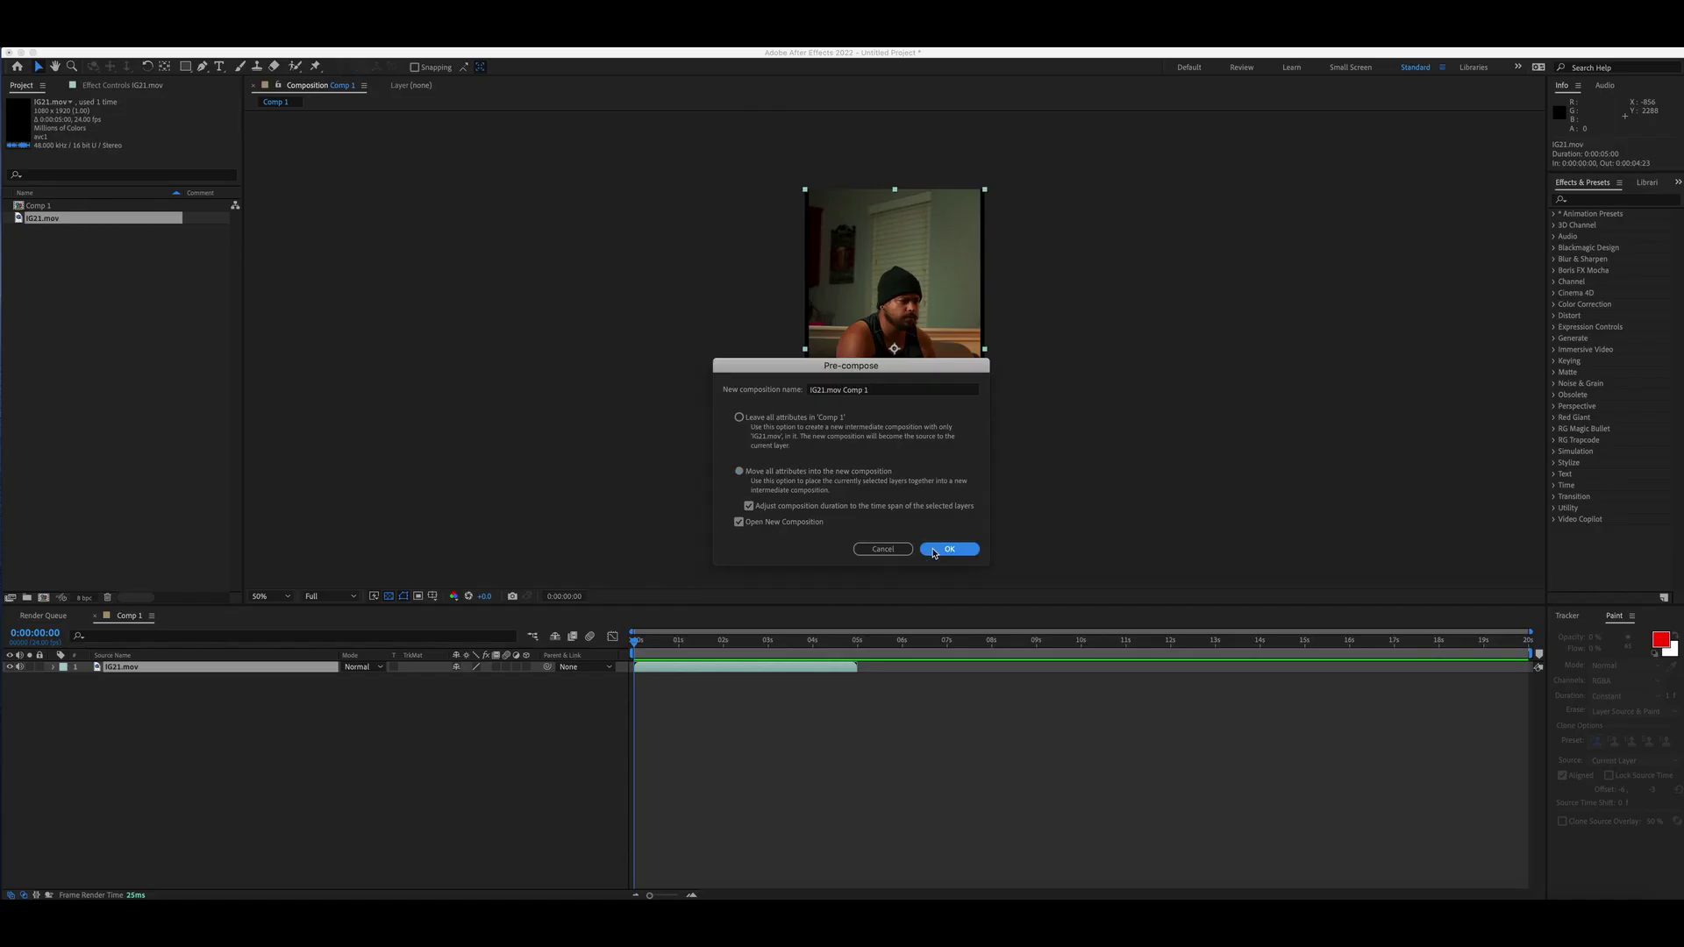
pyautogui.click(932, 552)
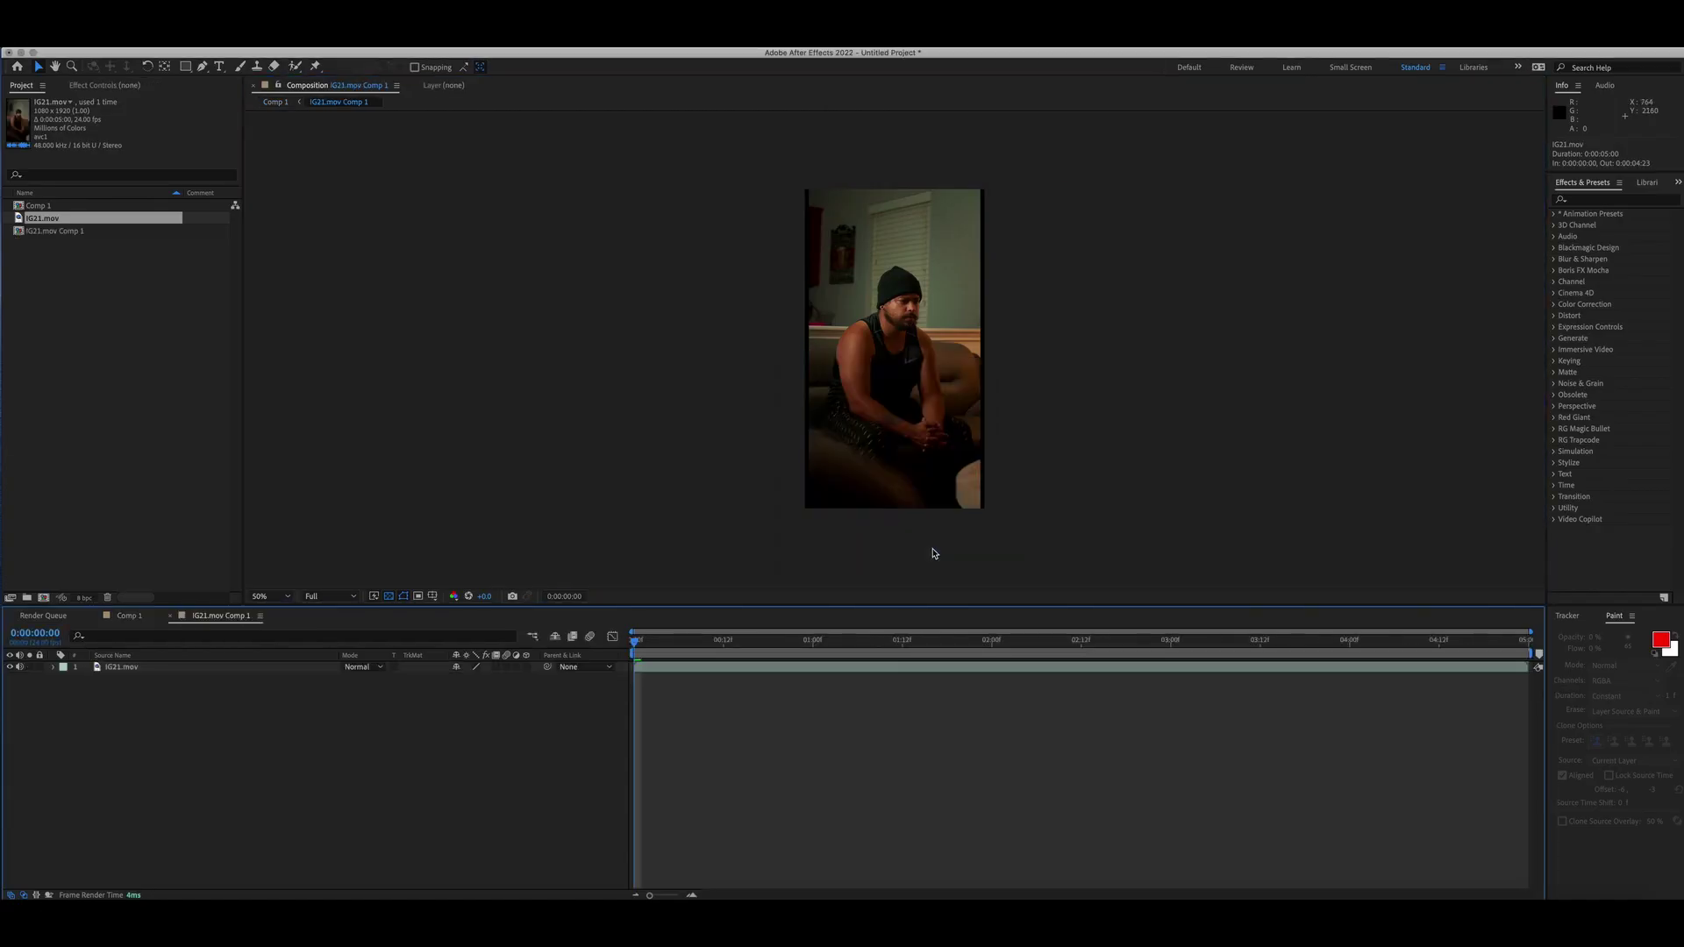
# Step: Back in Comp 1, find the Mocha Pro effect in Effects & Presets
pyautogui.click(130, 617)
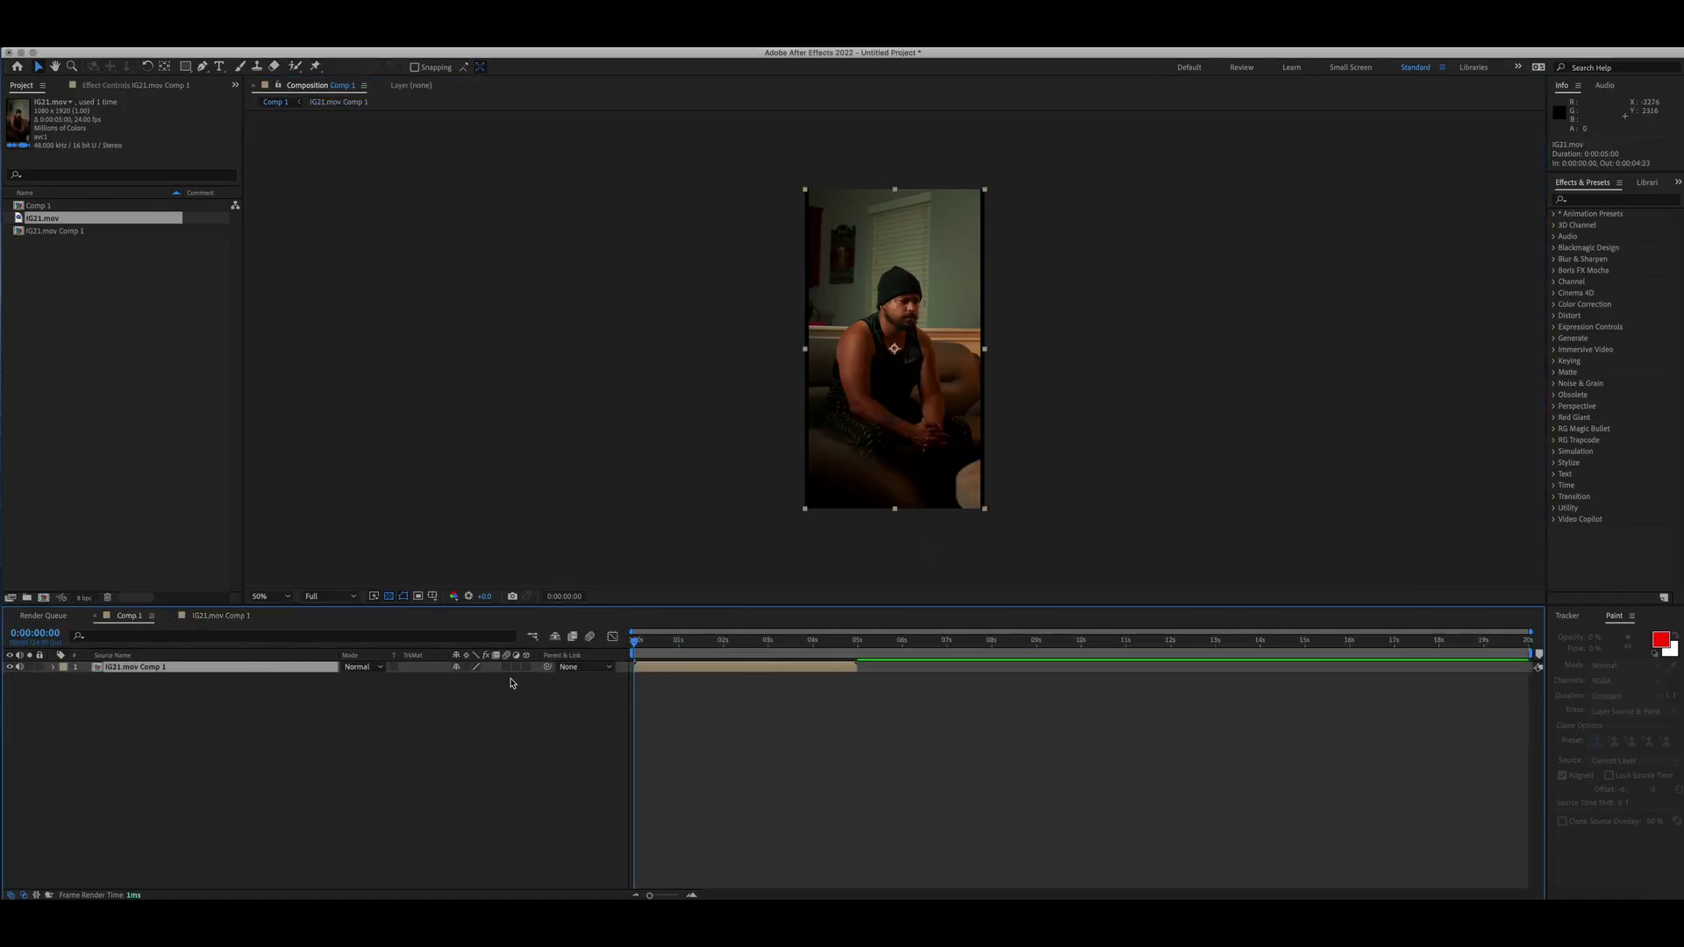
pyautogui.click(1608, 199)
pyautogui.write('moch')
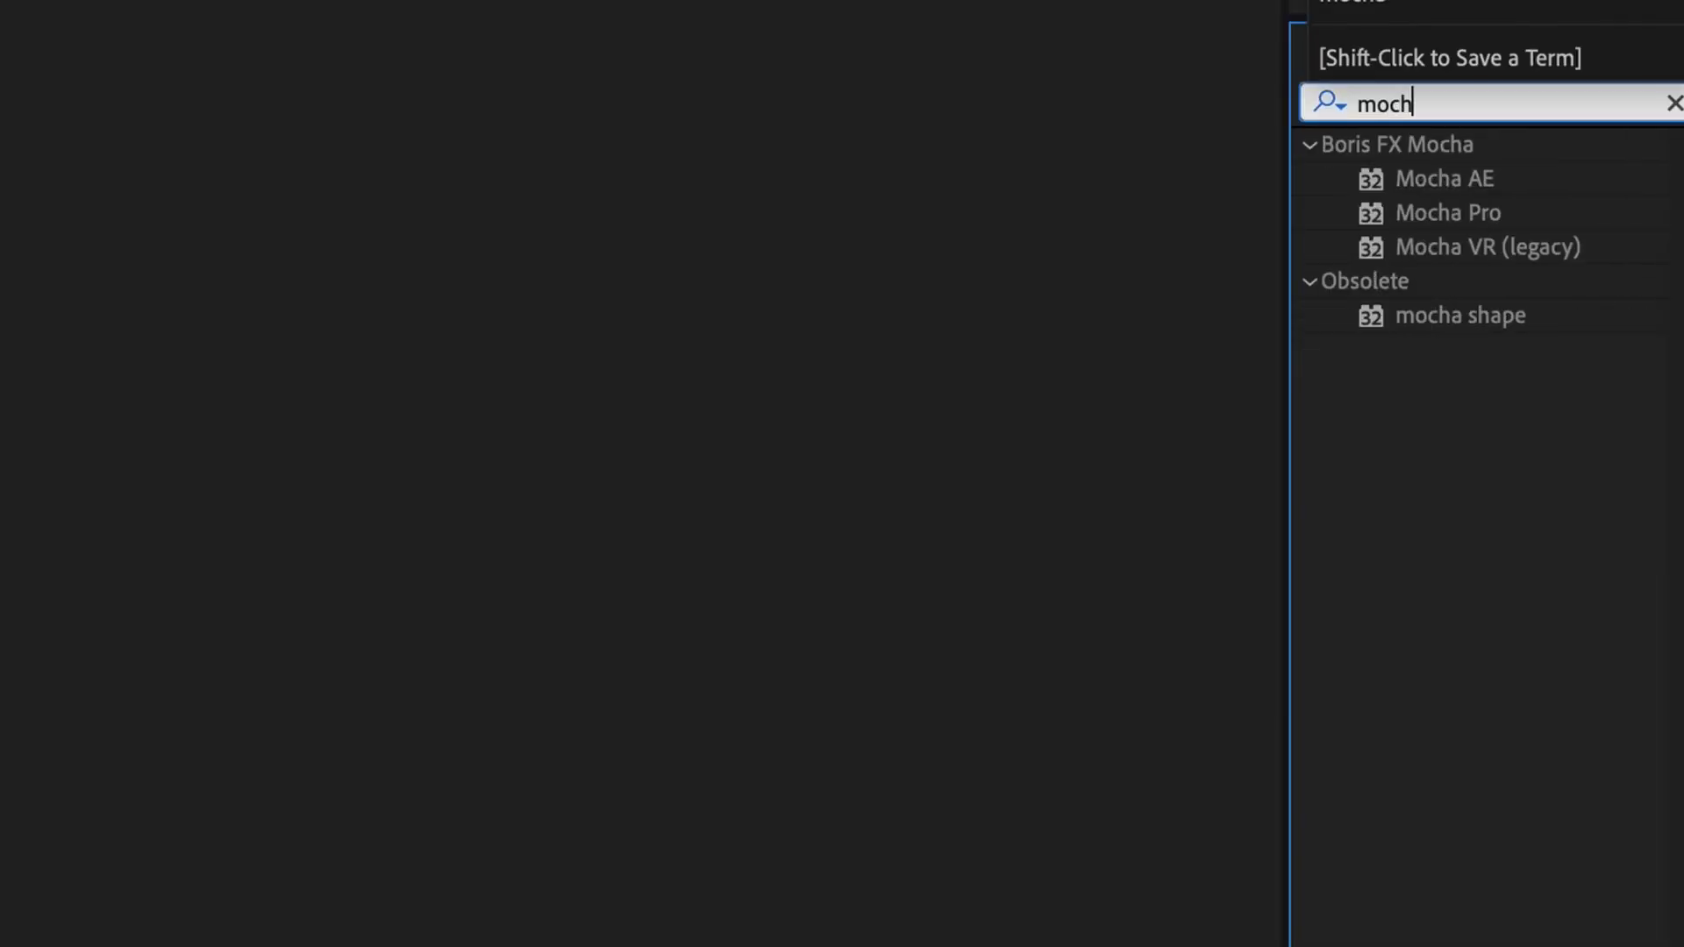
pyautogui.click(1485, 215)
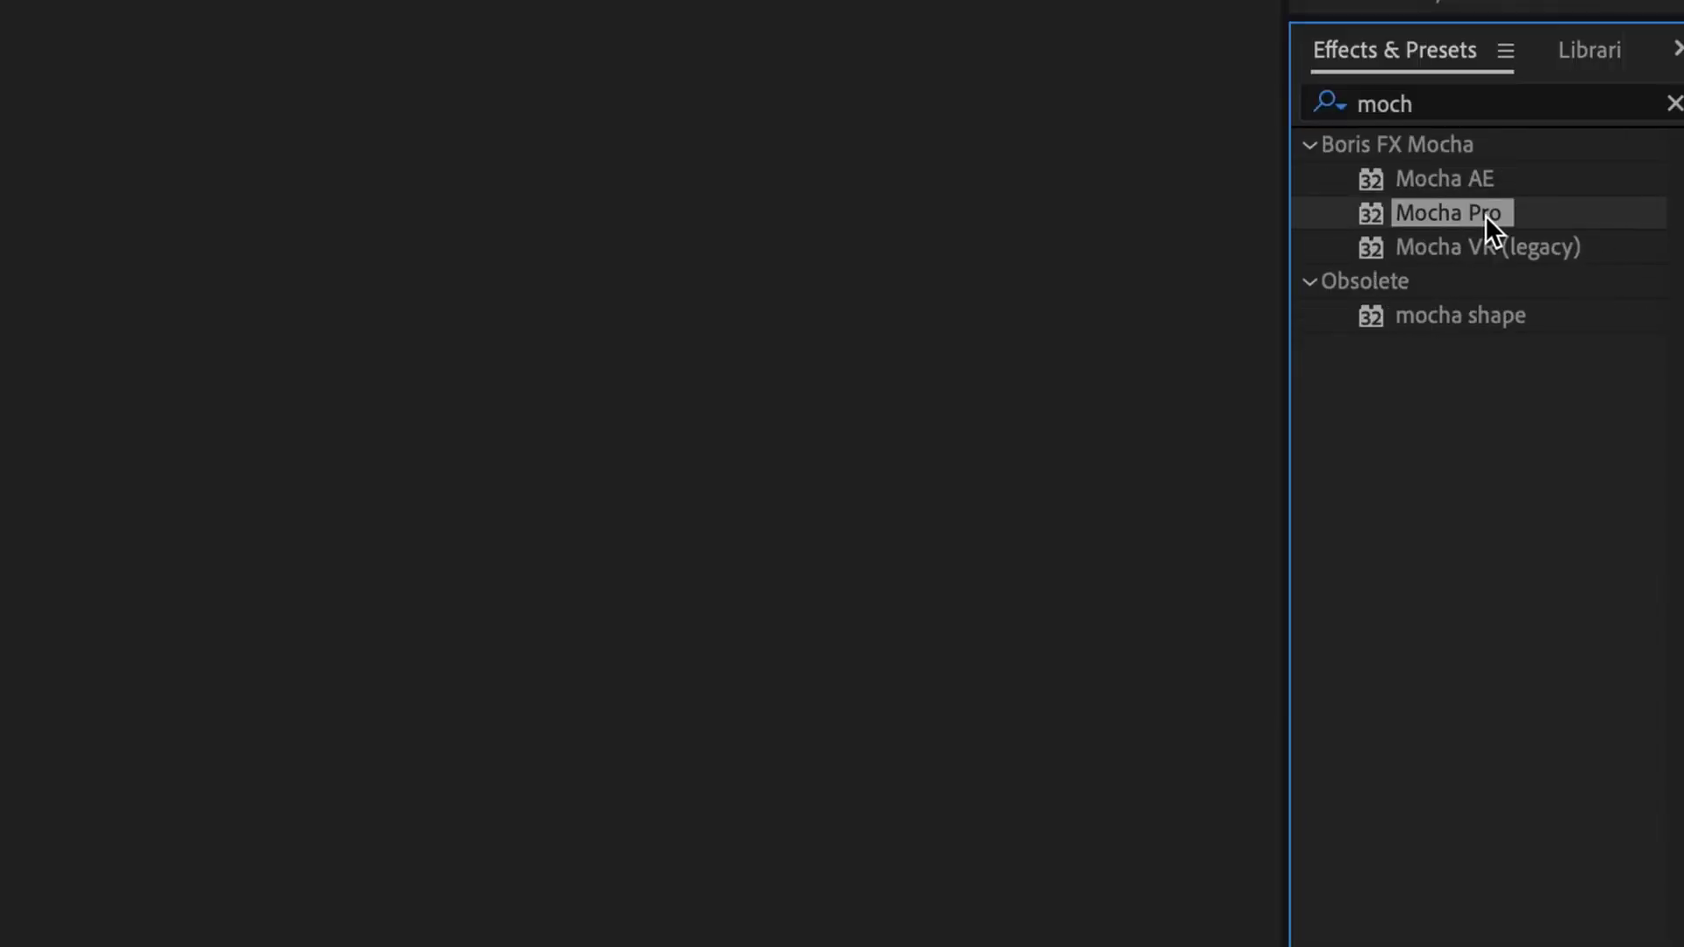
pyautogui.moveTo(1479, 212); pyautogui.dragTo(739, 511)
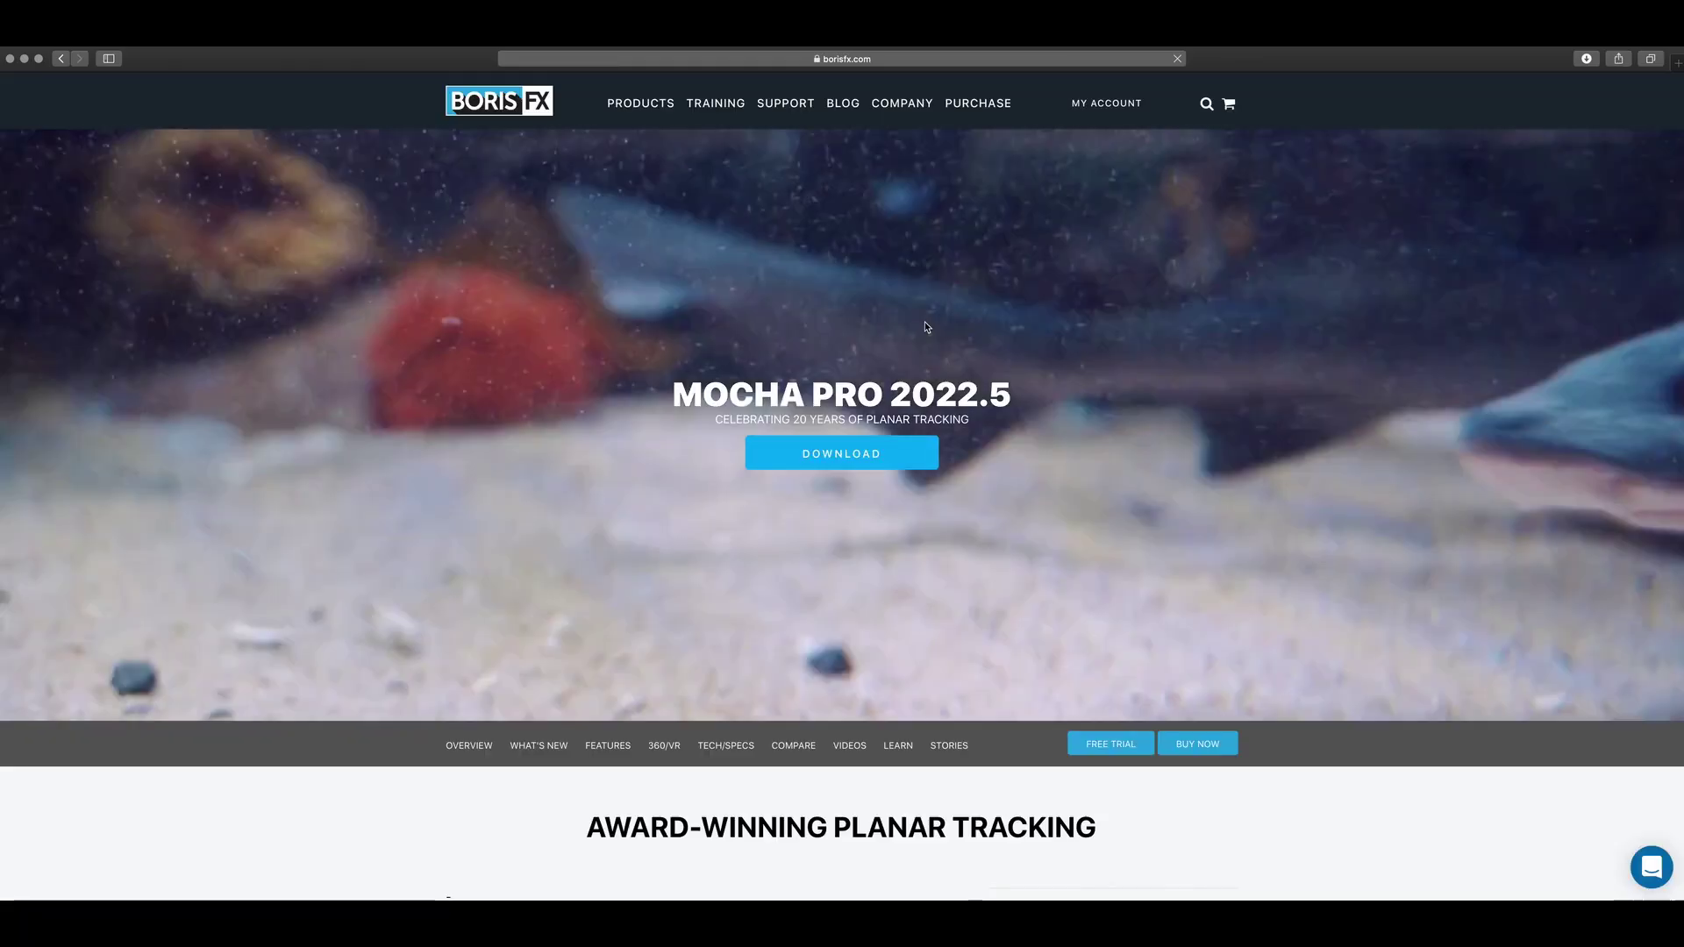
pyautogui.scroll(-5, 1053, 460)
pyautogui.scroll(-2, 1209, 286)
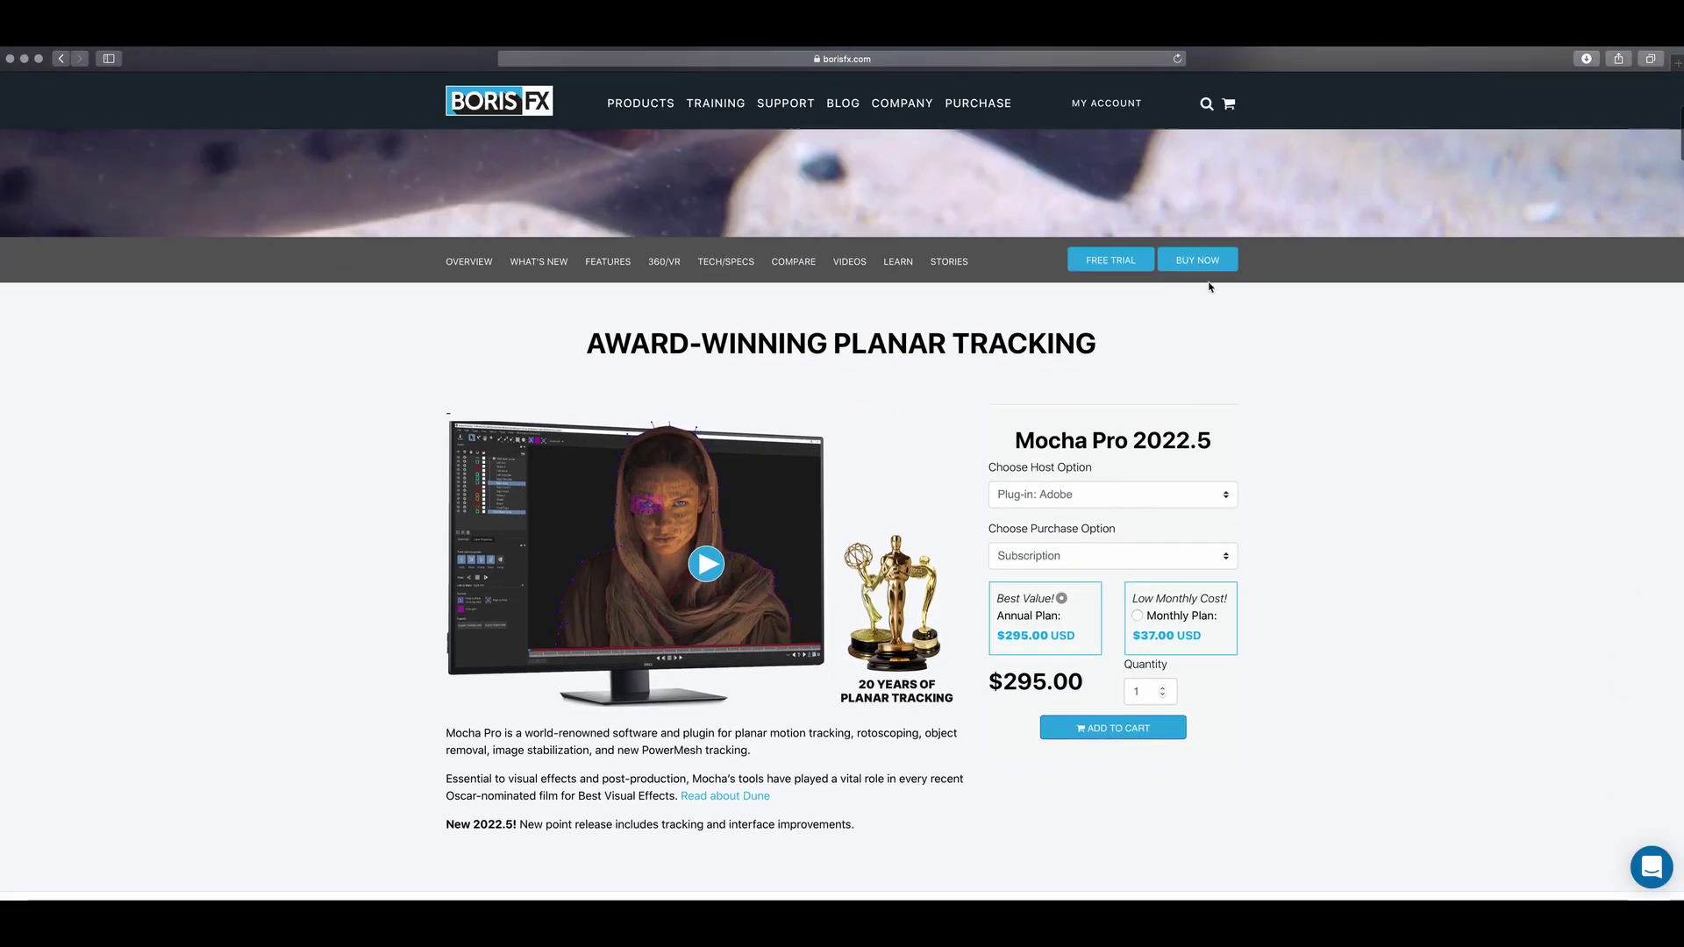
# Step: Check Boris FX pricing: Mocha Pro Adobe plug-in subscription at $295
pyautogui.click(1200, 261)
pyautogui.click(1035, 243)
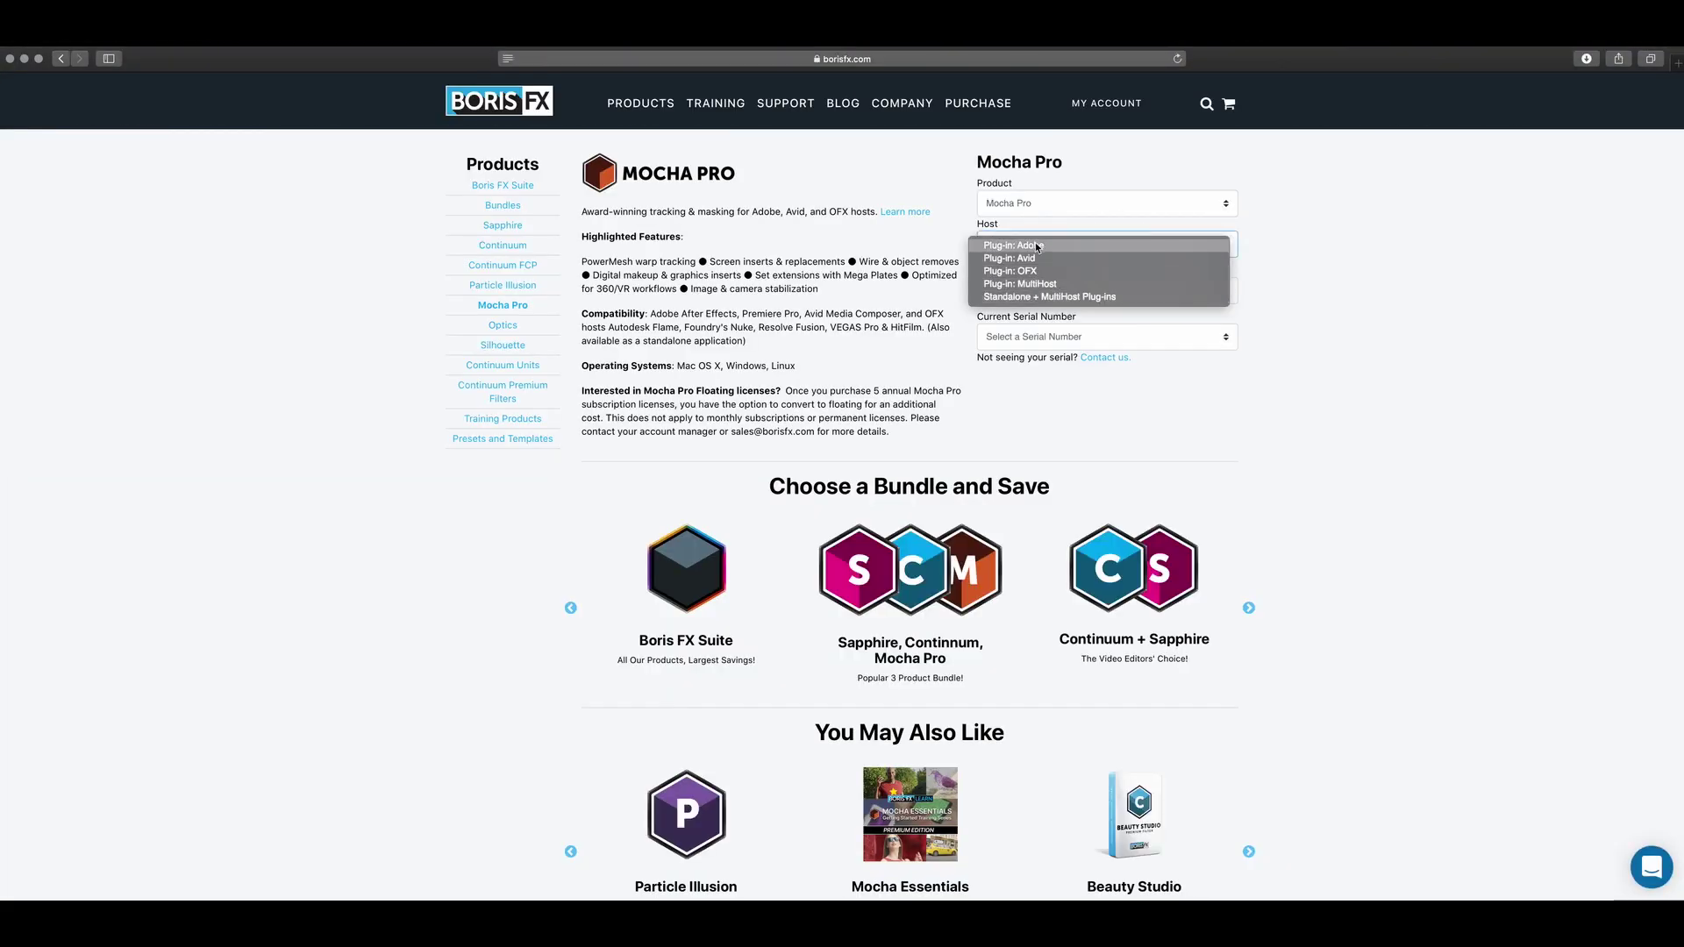
pyautogui.click(1035, 242)
pyautogui.click(1072, 287)
pyautogui.click(1076, 291)
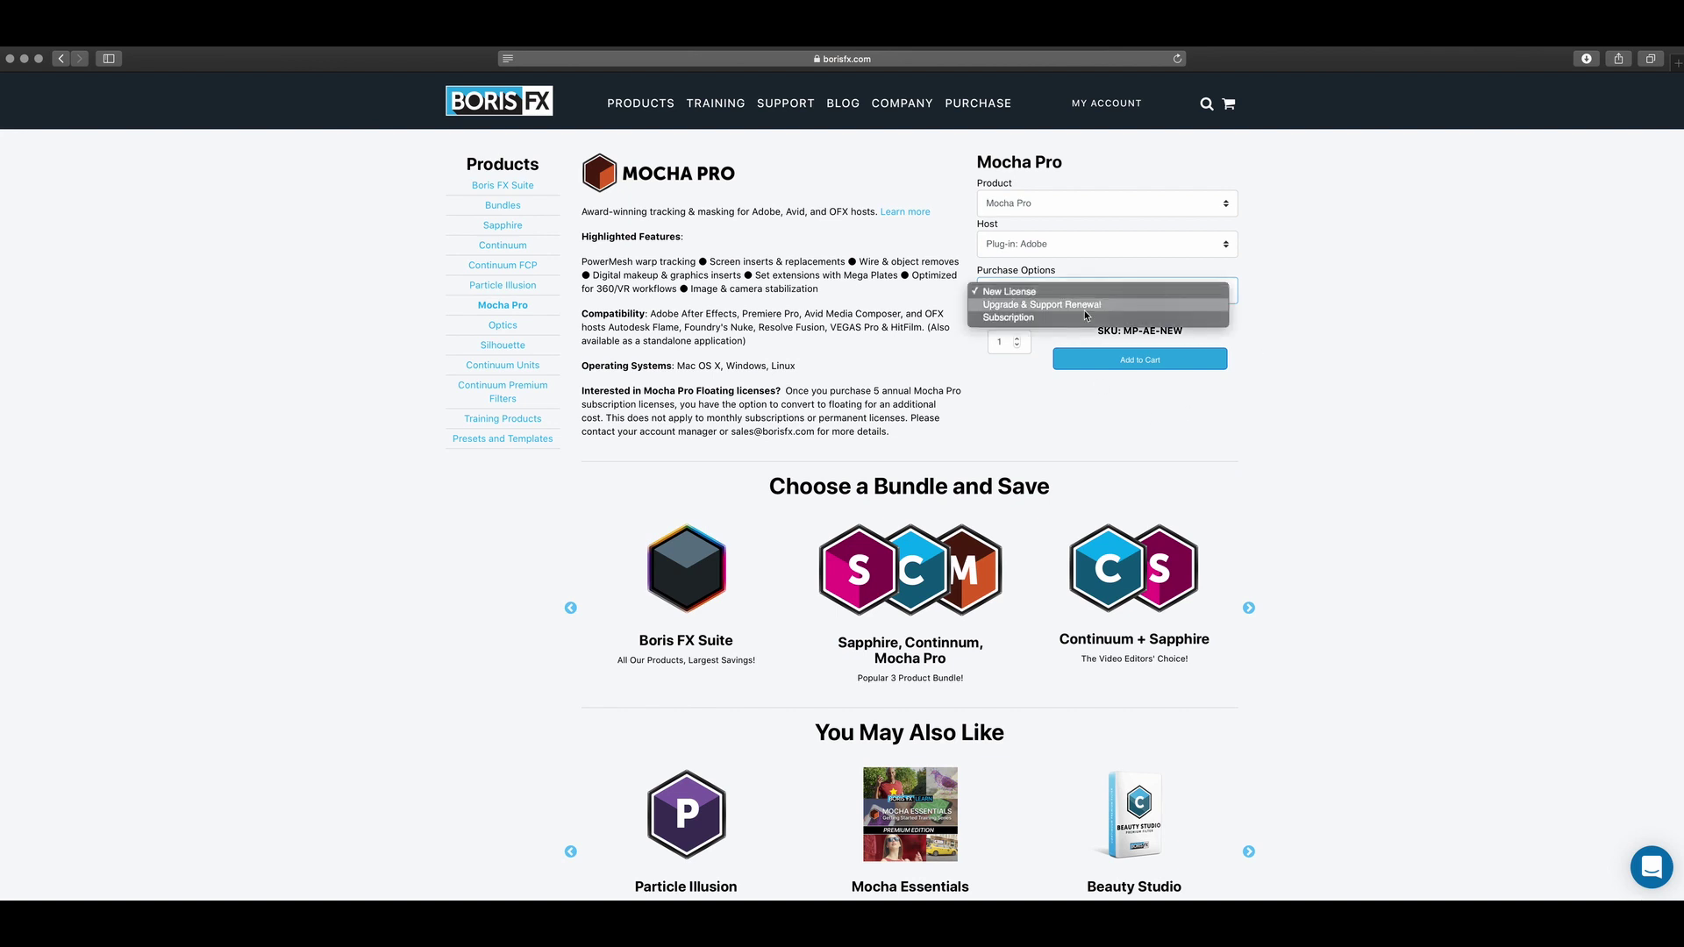
pyautogui.click(1087, 318)
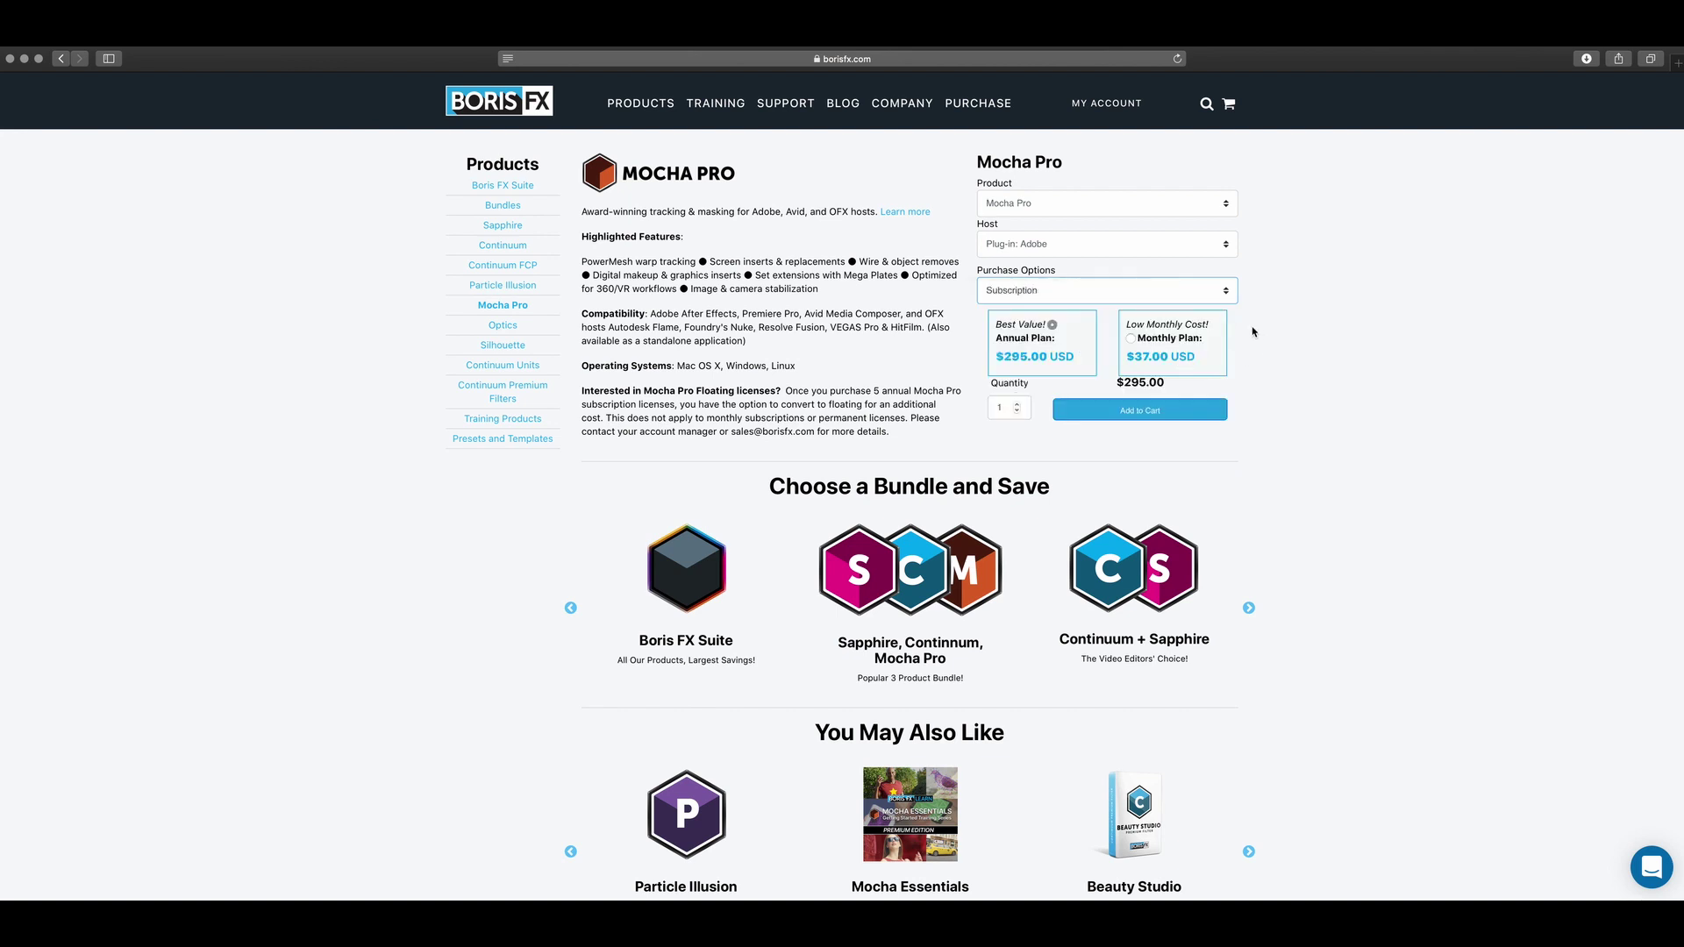
# Step: Apply Mocha Pro to the pre-composed layer and launch its interface from Effect Controls
pyautogui.click(26, 62)
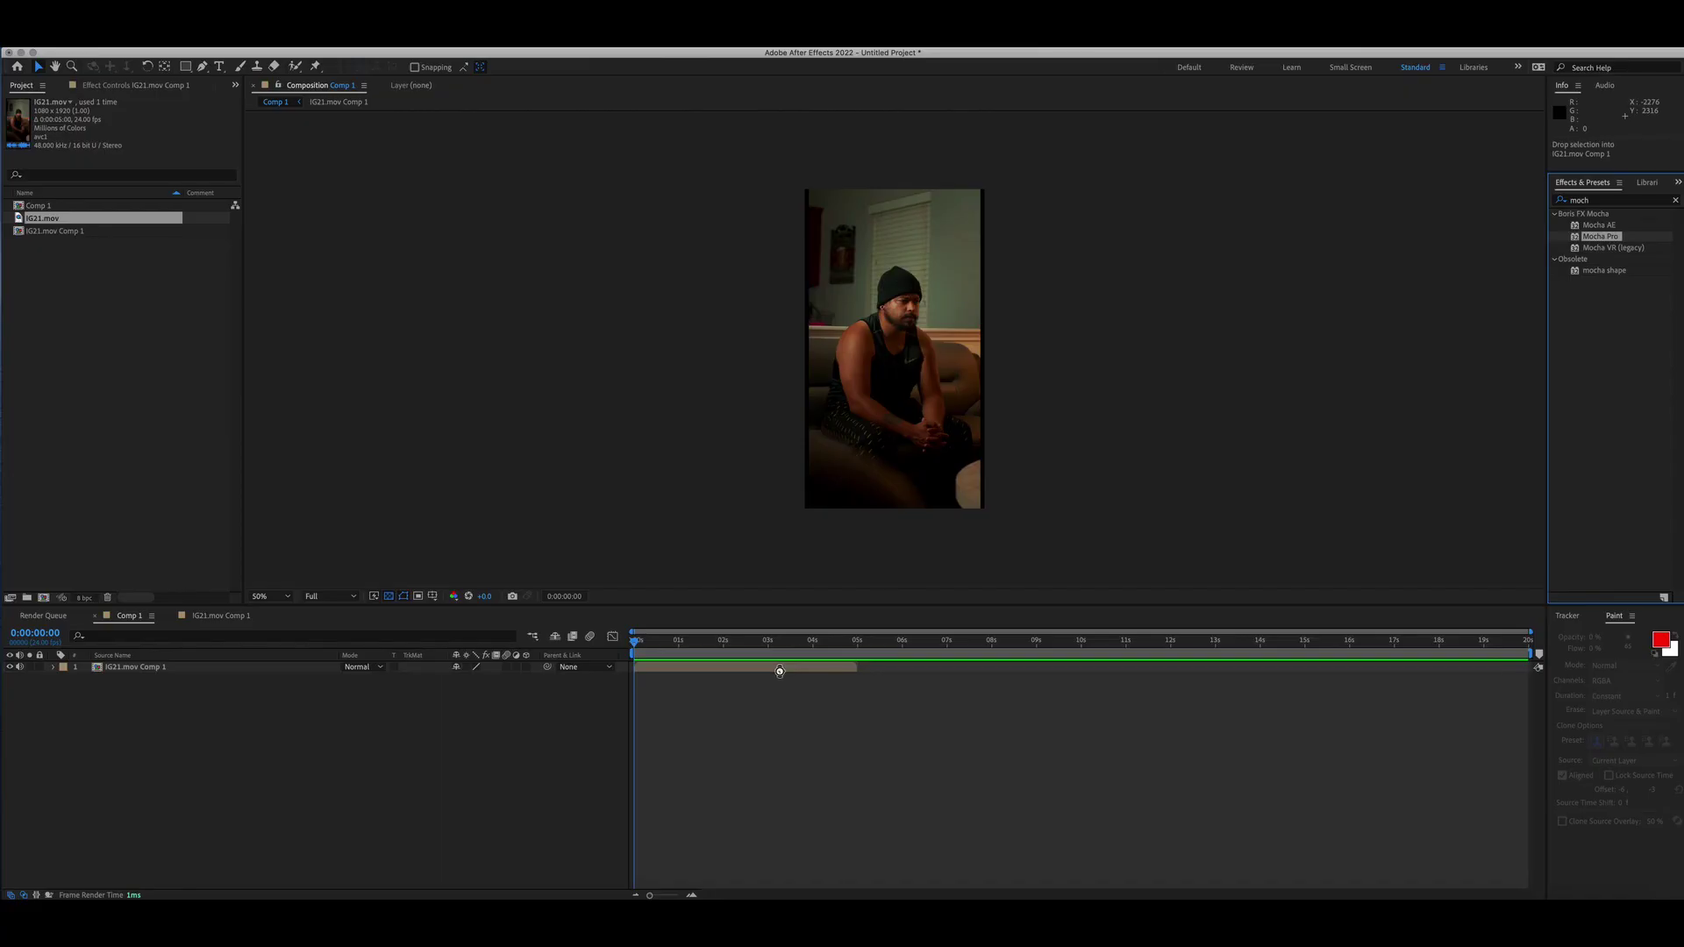
pyautogui.moveTo(778, 671); pyautogui.dragTo(779, 671)
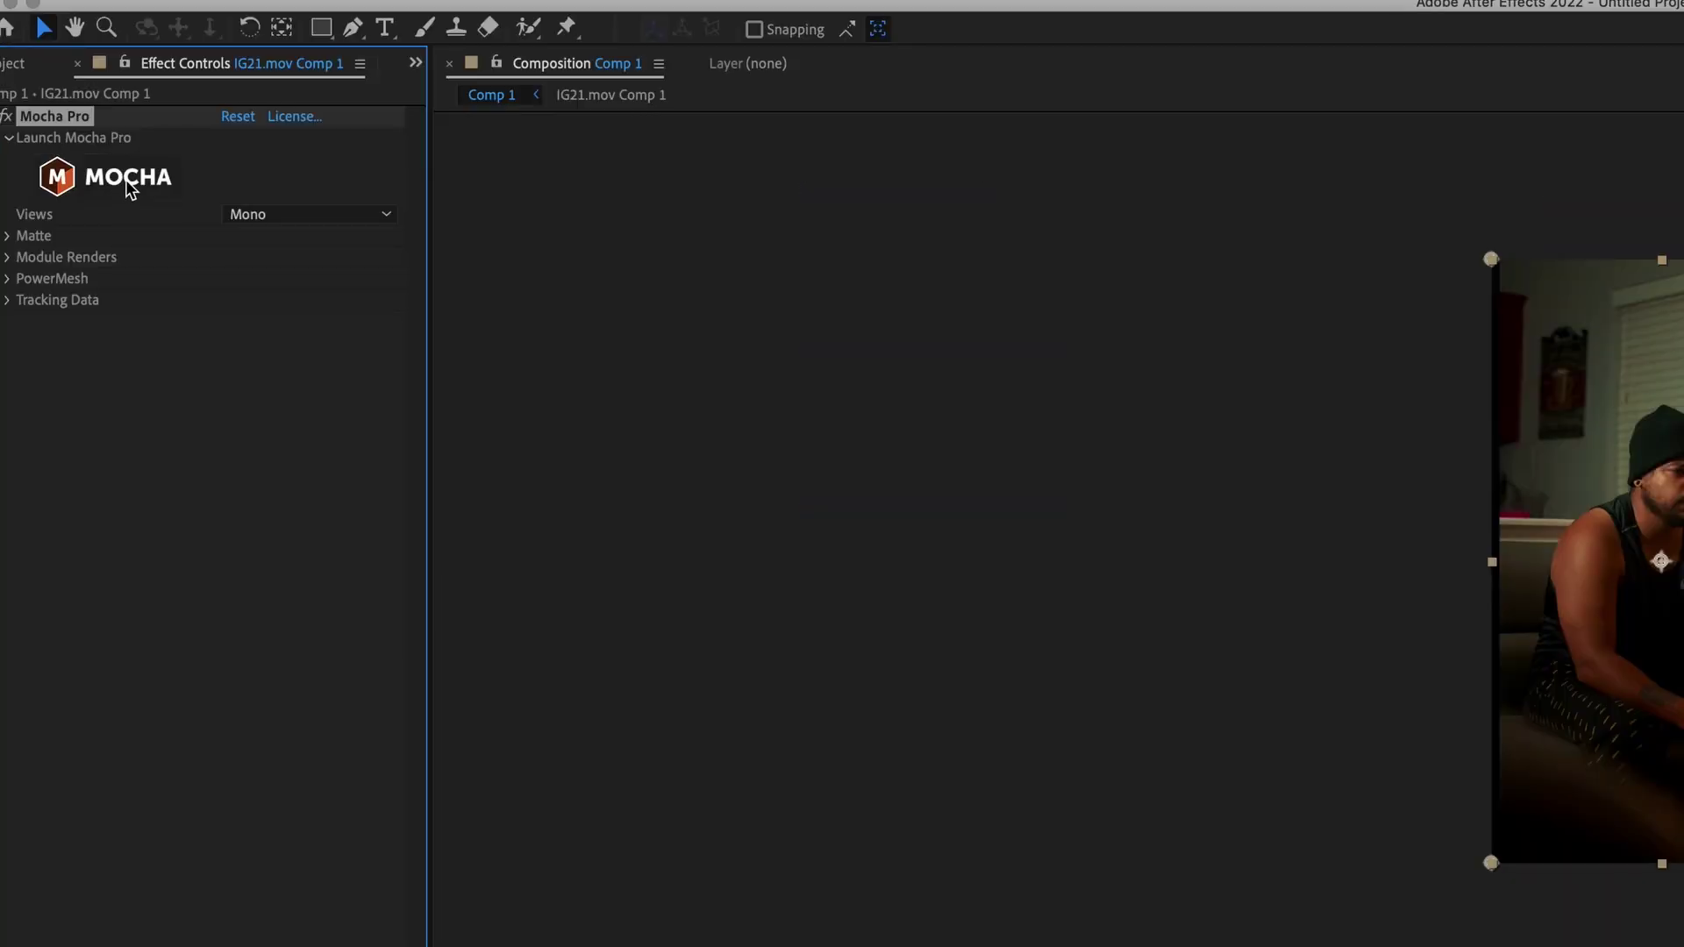
pyautogui.click(125, 179)
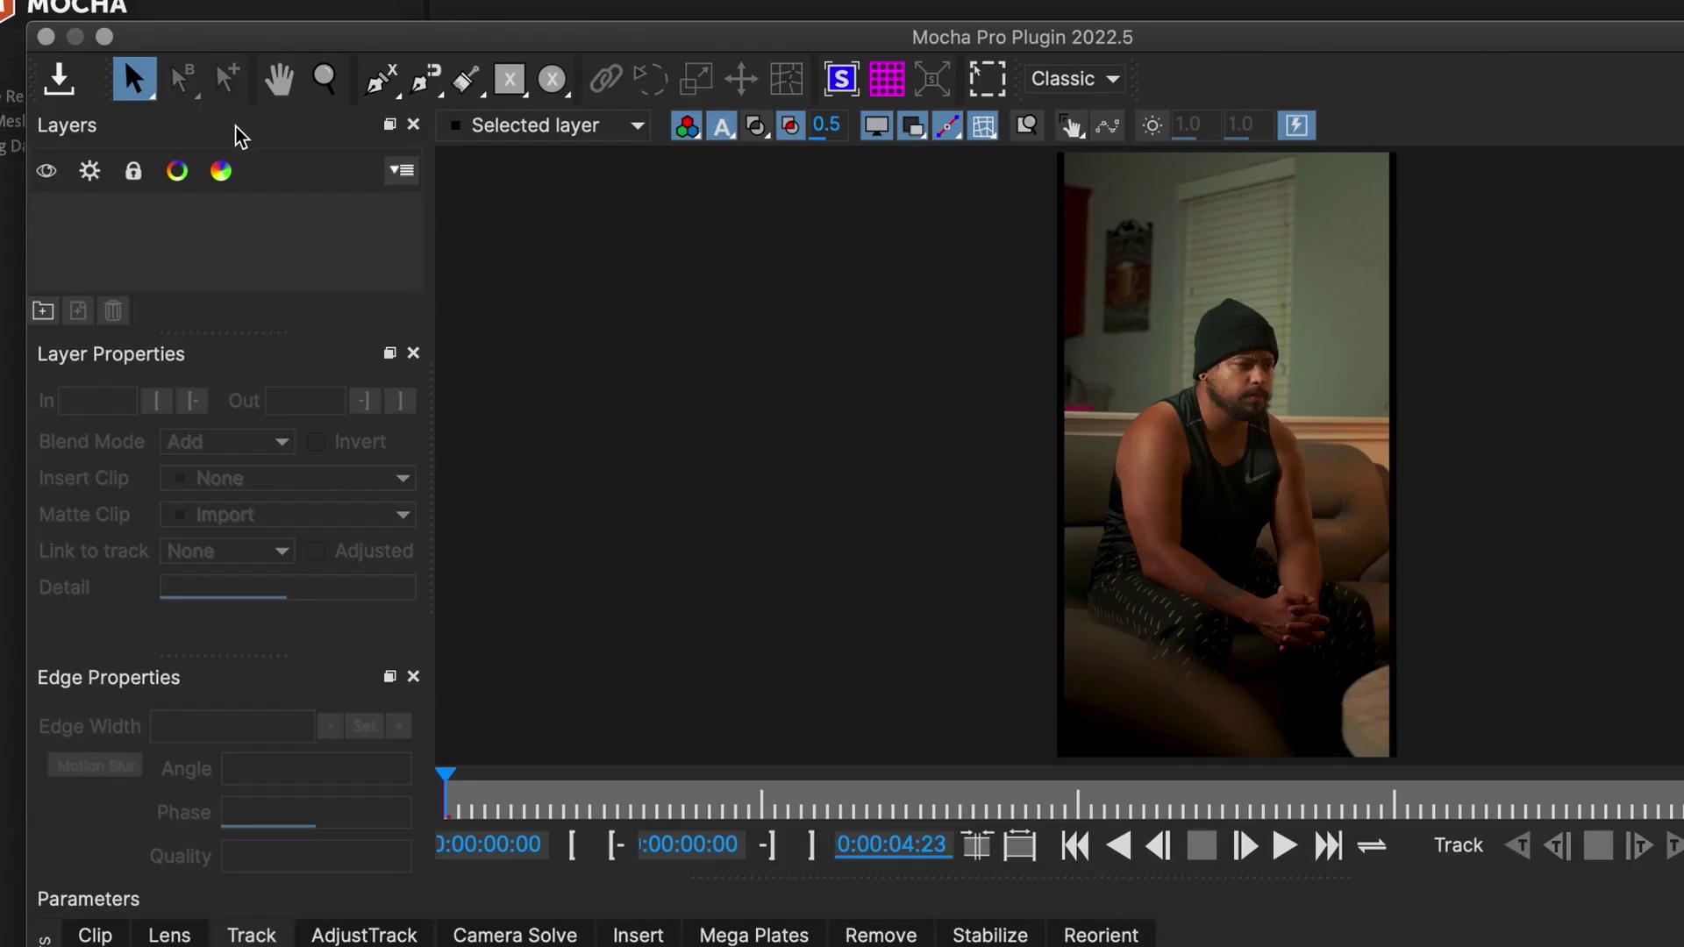
pyautogui.scroll(3, 996, 518)
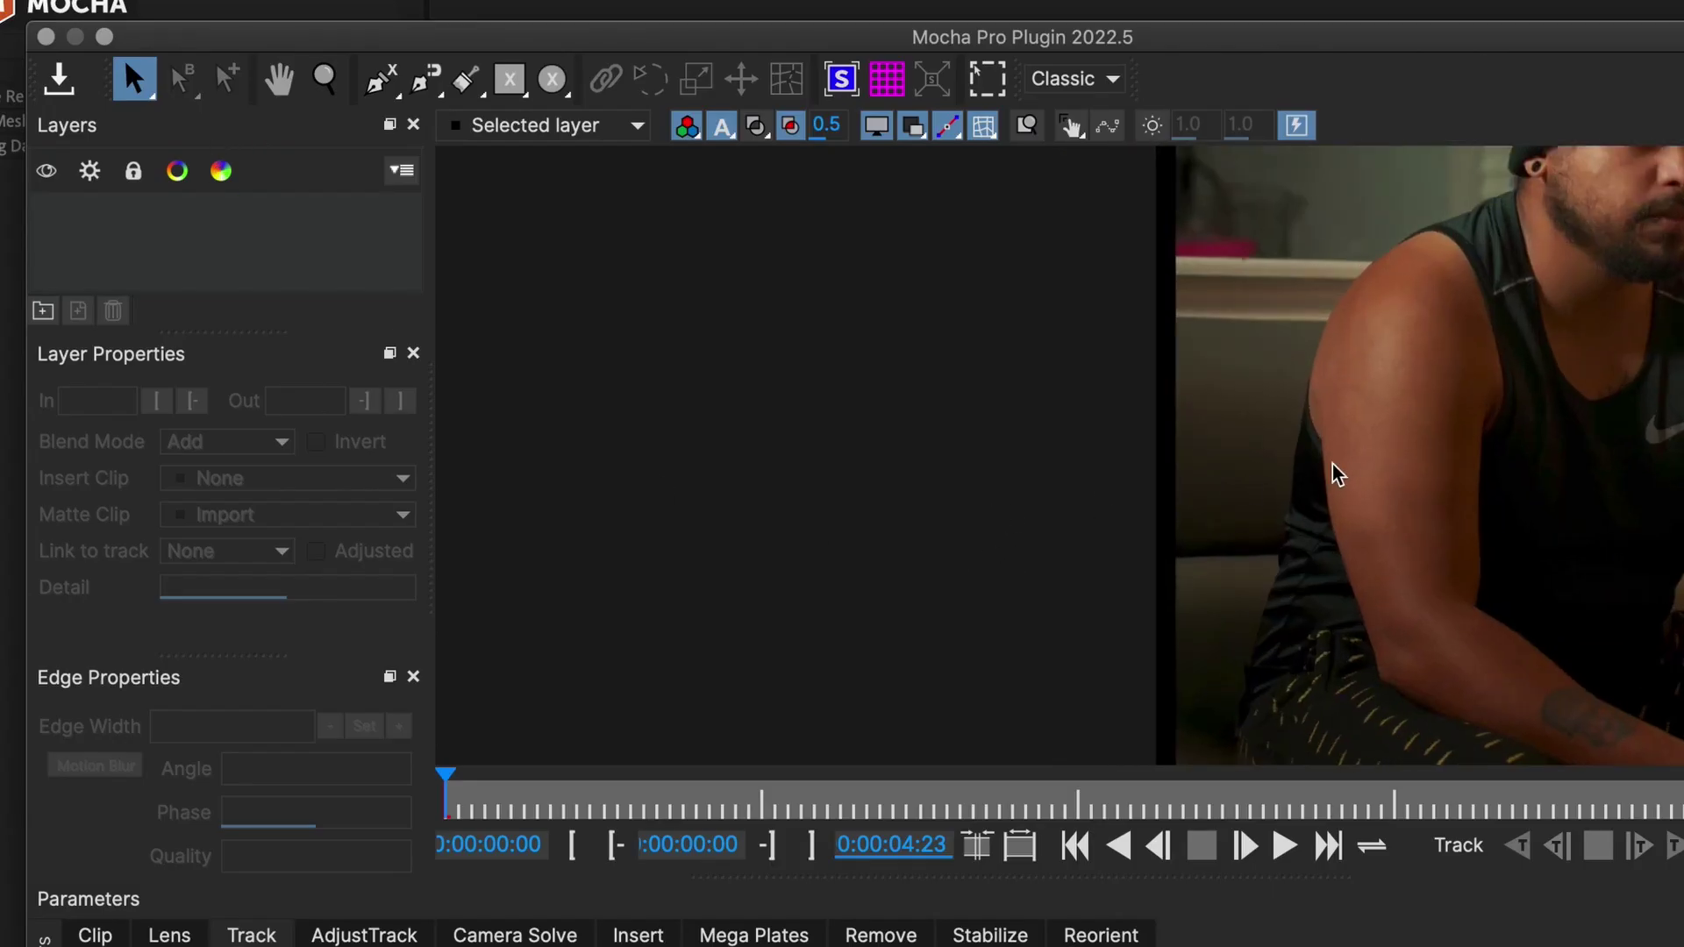
# Step: Pick the X-Spline drawing tool and keep the Classic workspace layout
pyautogui.click(387, 87)
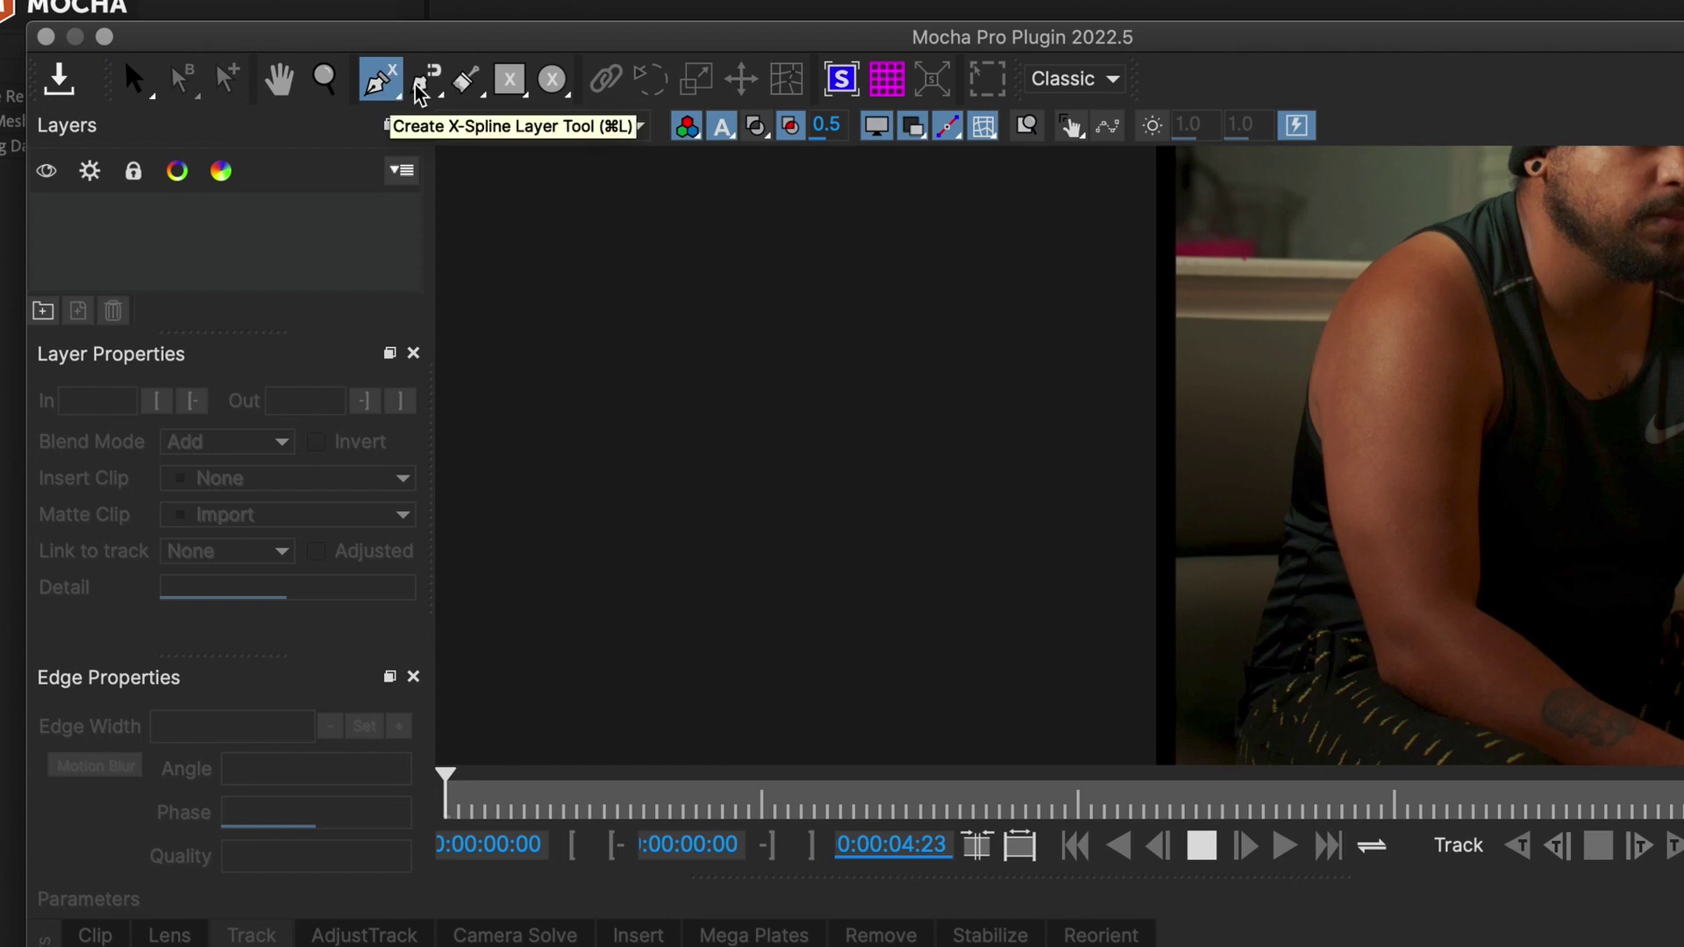
pyautogui.click(1111, 82)
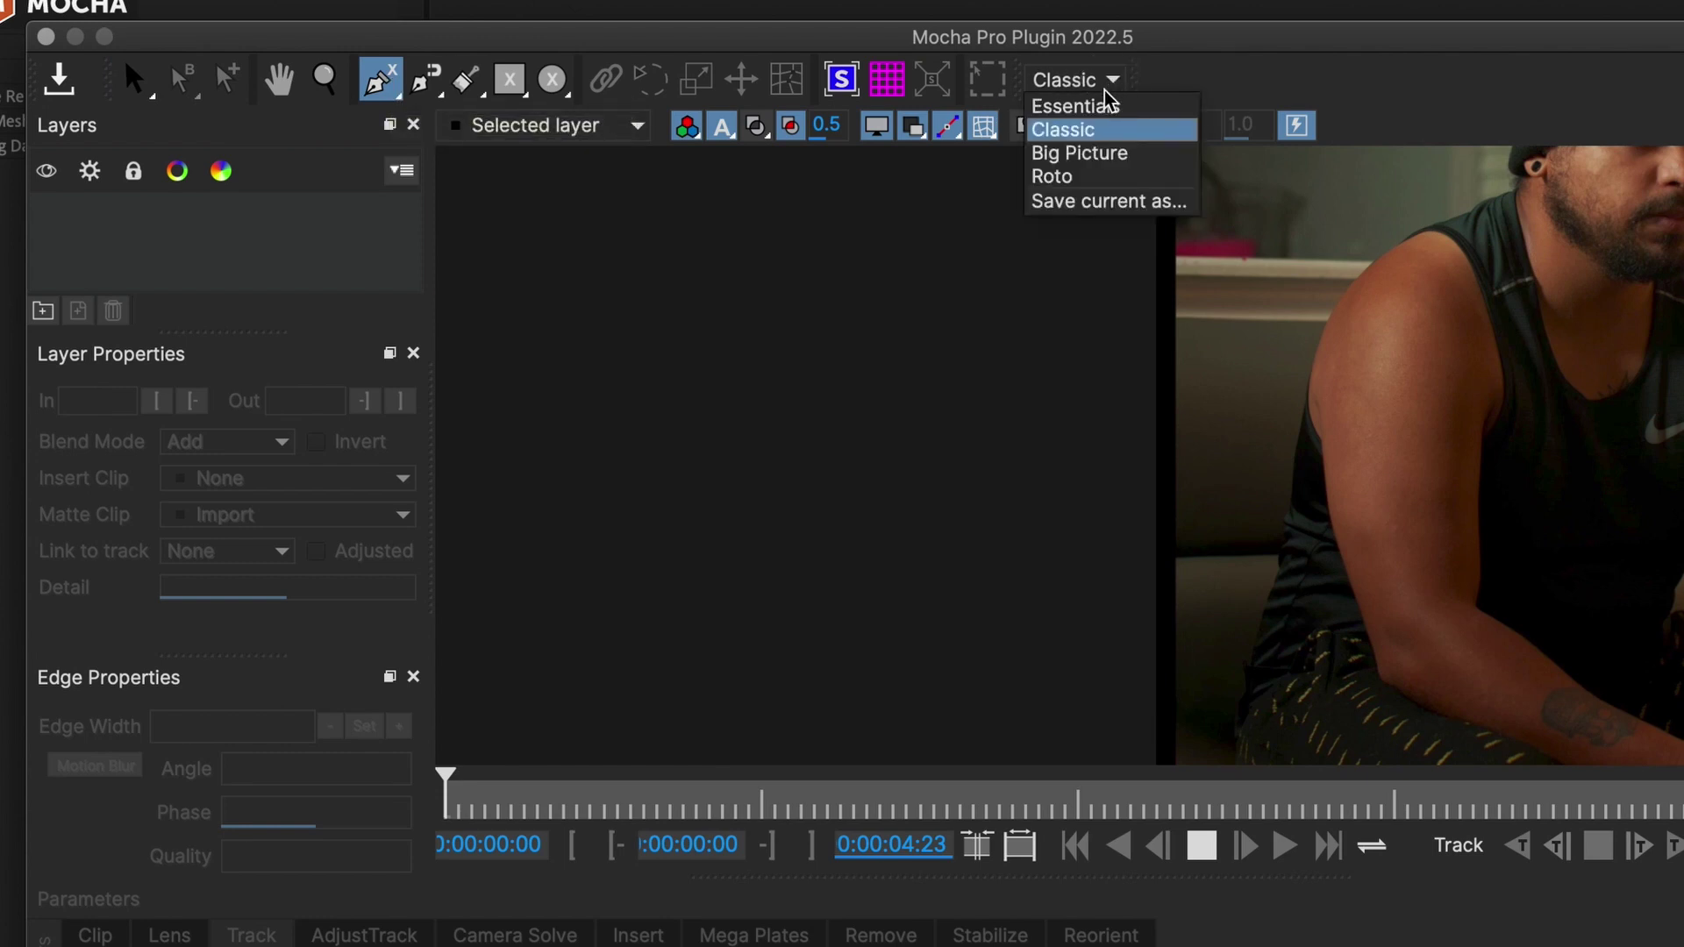
pyautogui.click(1081, 129)
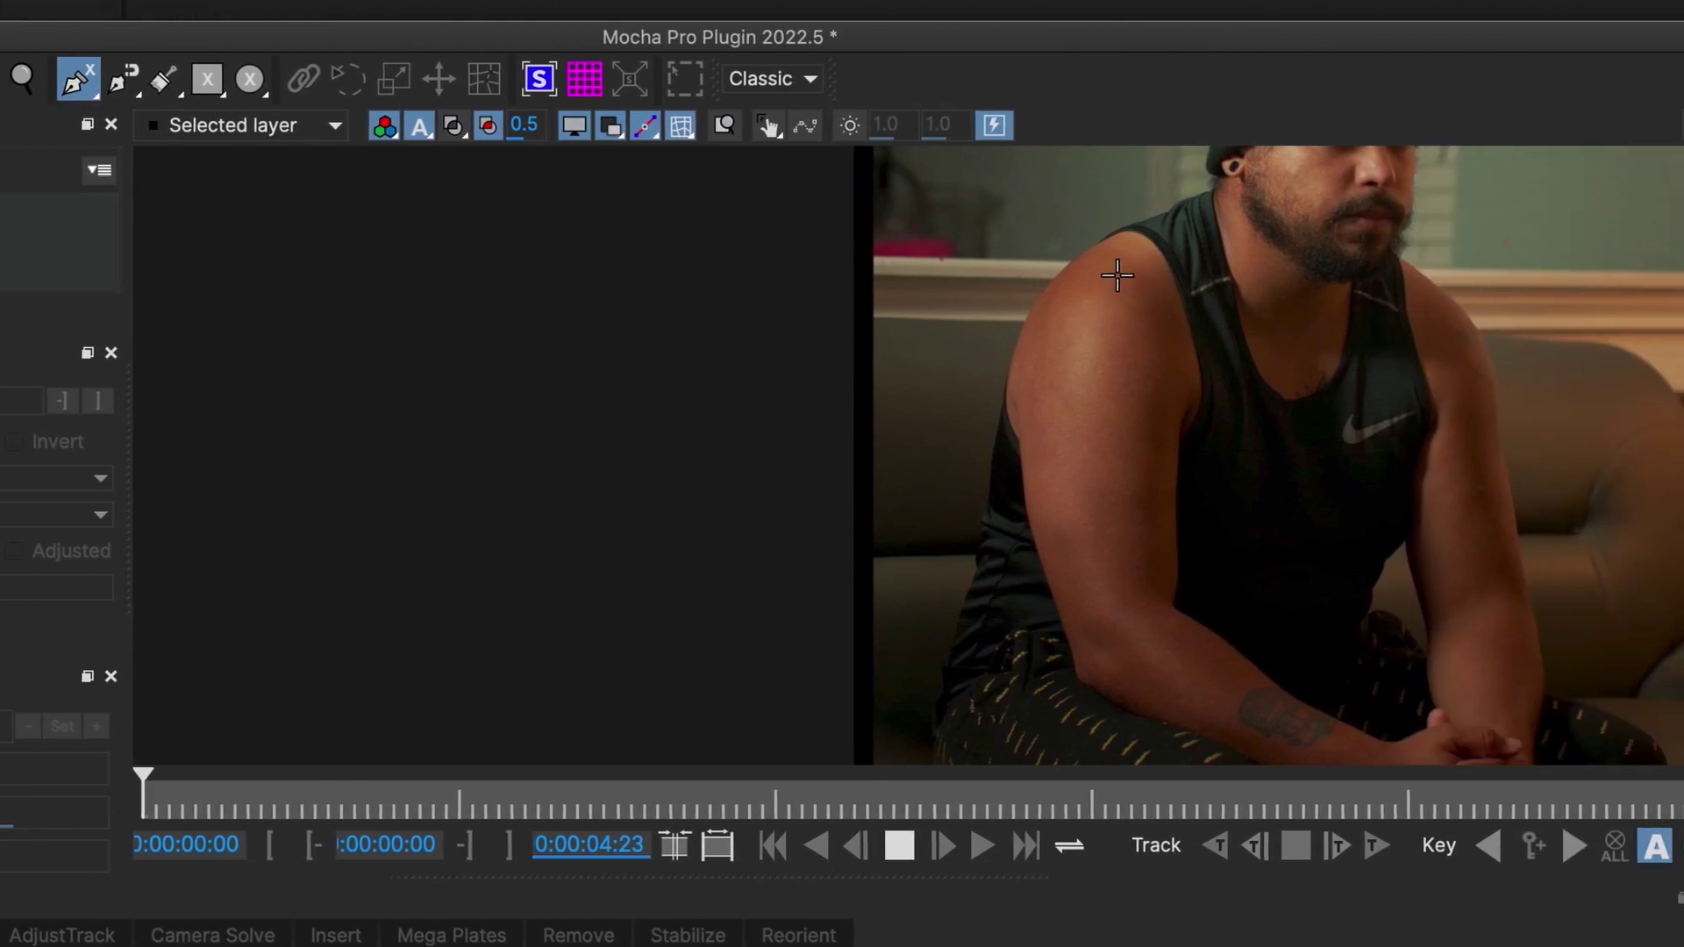
# Step: Place spline points along the shoulder, down the outer arm, around the elbow and up the inner arm
pyautogui.click(1128, 292)
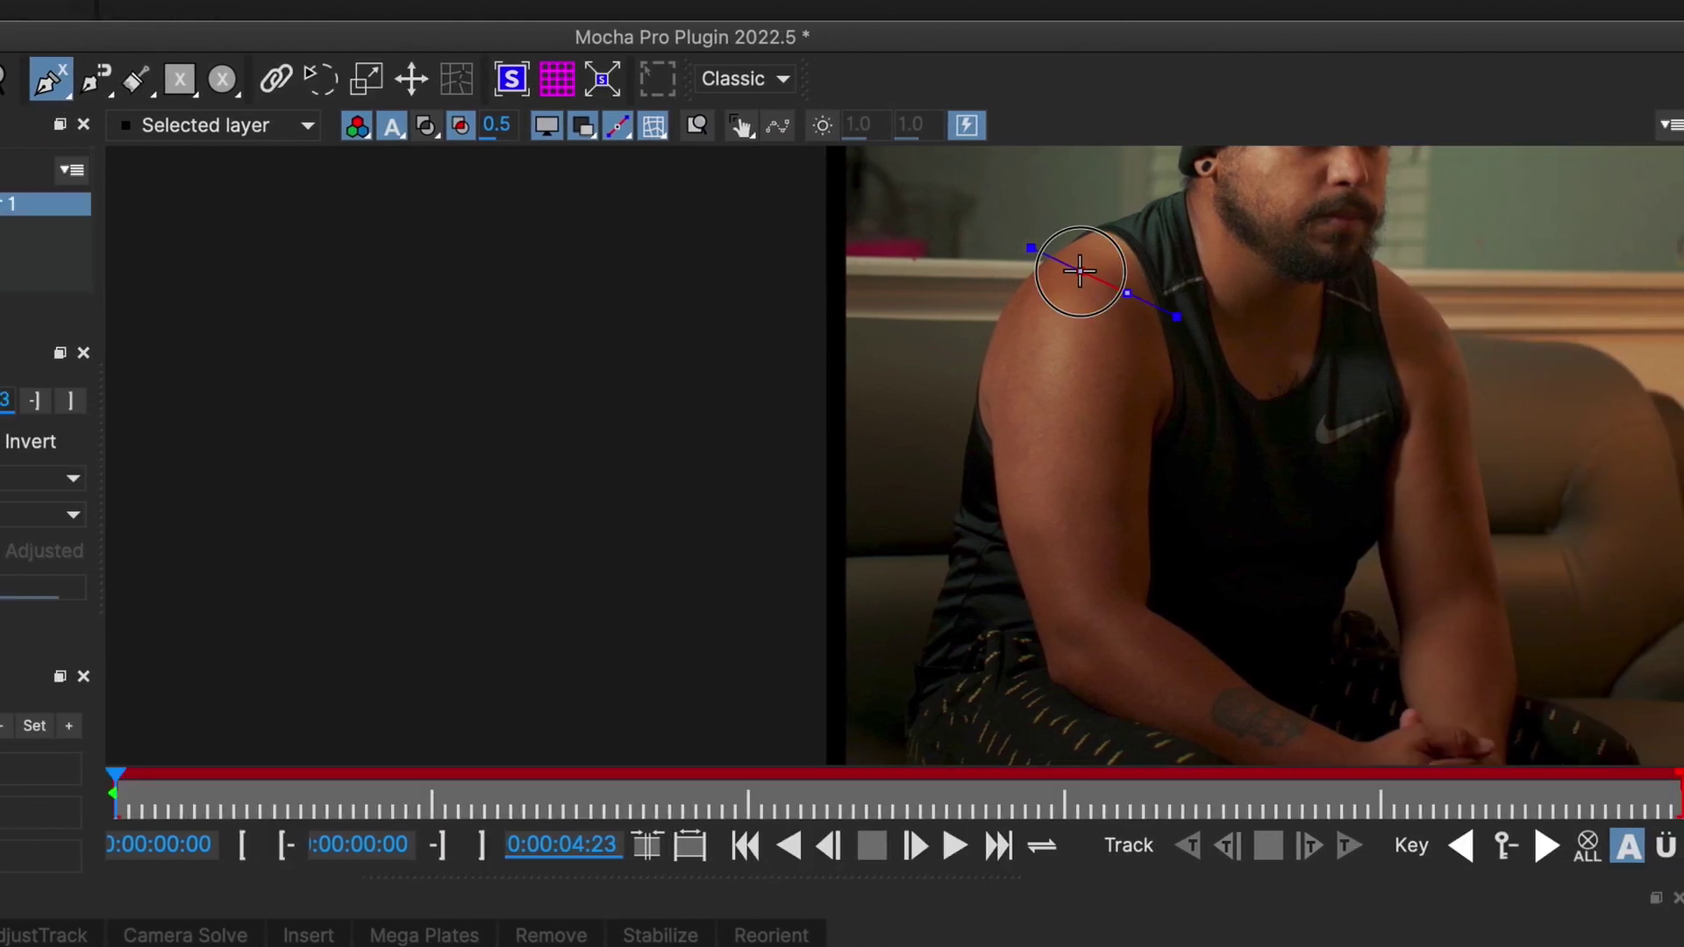
pyautogui.click(1077, 270)
pyautogui.click(1008, 343)
pyautogui.click(986, 397)
pyautogui.click(988, 453)
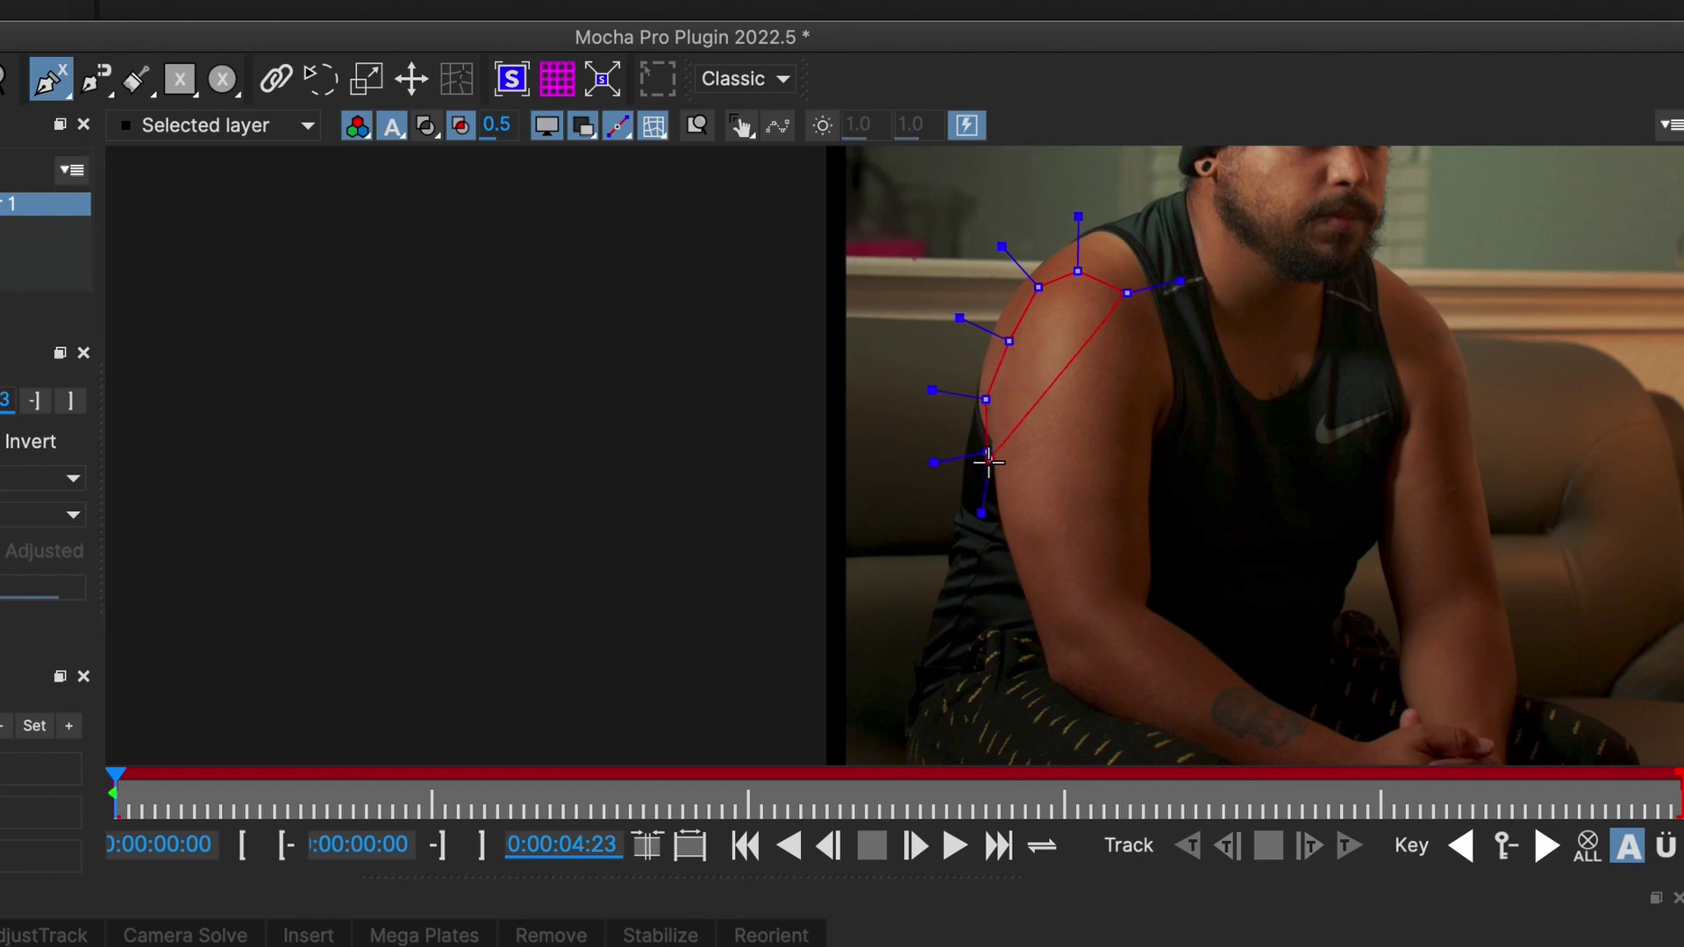
pyautogui.click(997, 501)
pyautogui.click(1017, 552)
pyautogui.click(1026, 576)
pyautogui.click(1098, 586)
pyautogui.click(1149, 525)
pyautogui.click(1151, 453)
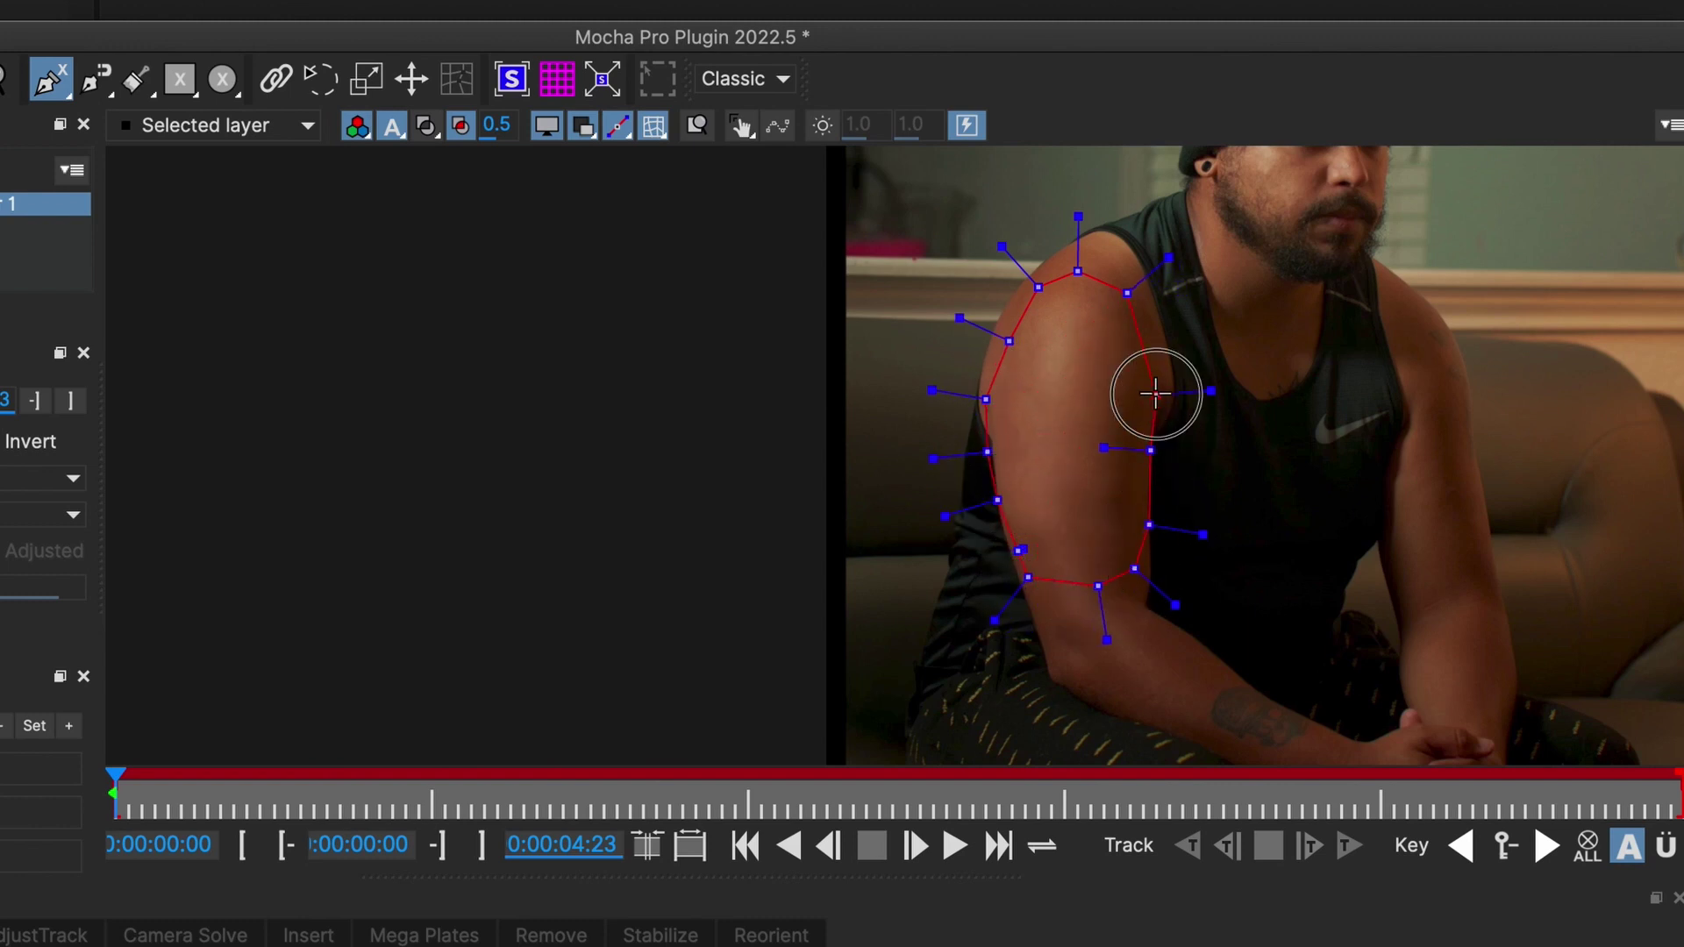
pyautogui.click(1156, 392)
# Step: Close the shoulder spline and enable a Uniform, size-18 mesh with auto smoothness
pyautogui.rightClick(1153, 337)
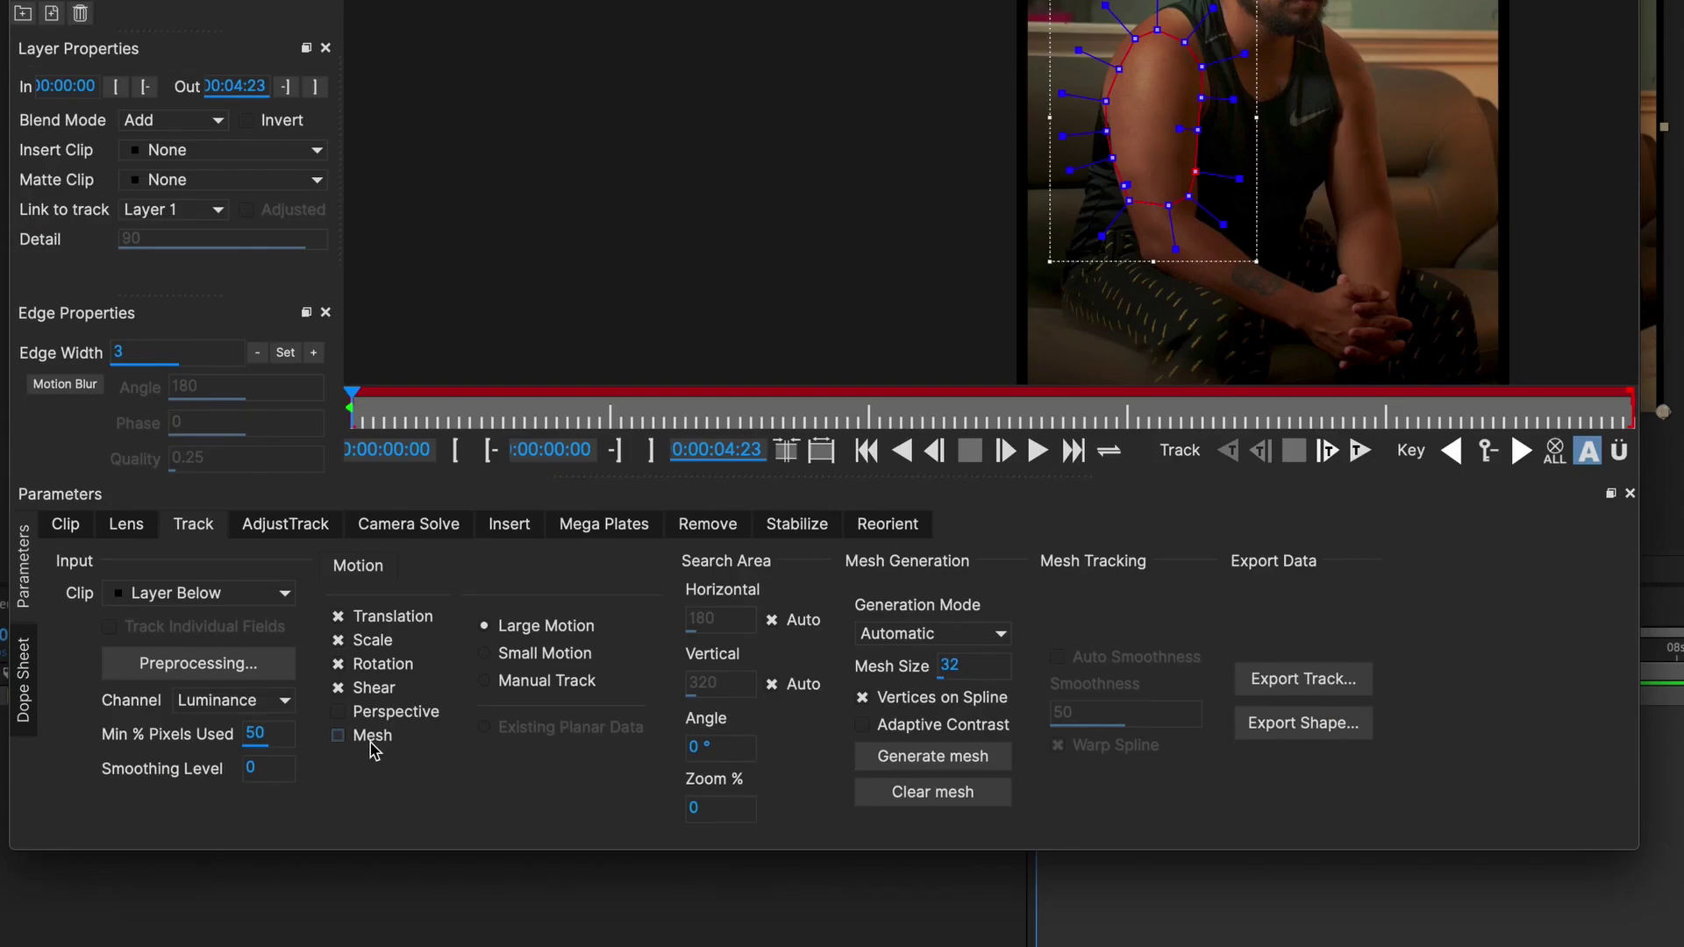
pyautogui.click(338, 737)
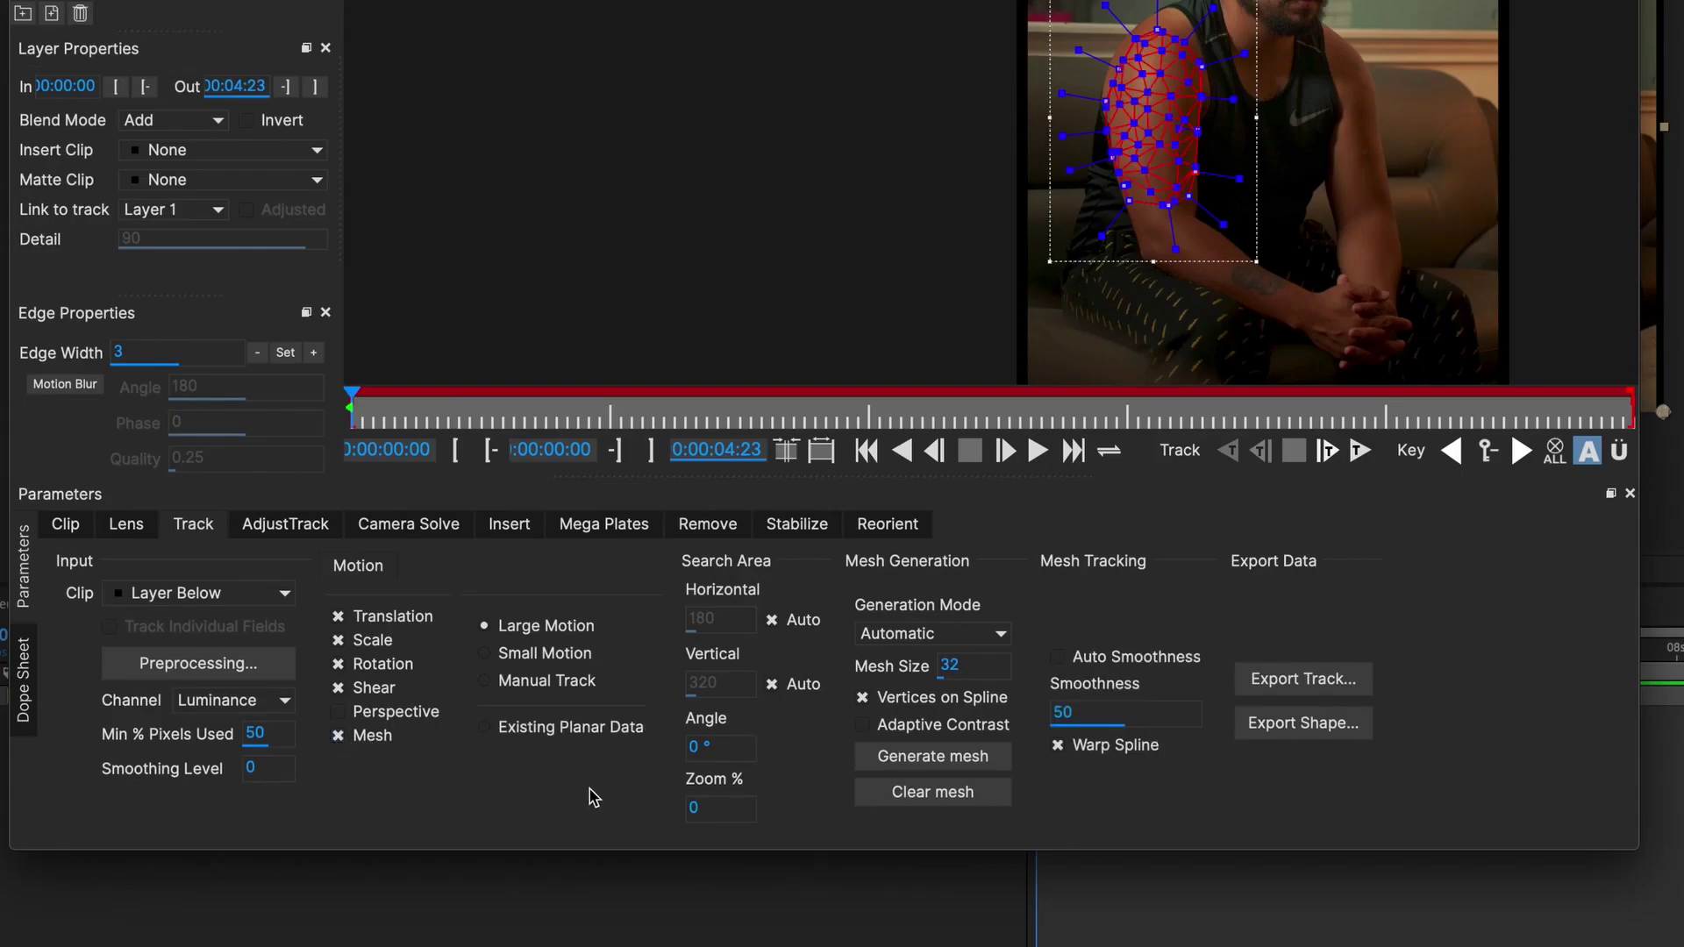
pyautogui.click(953, 637)
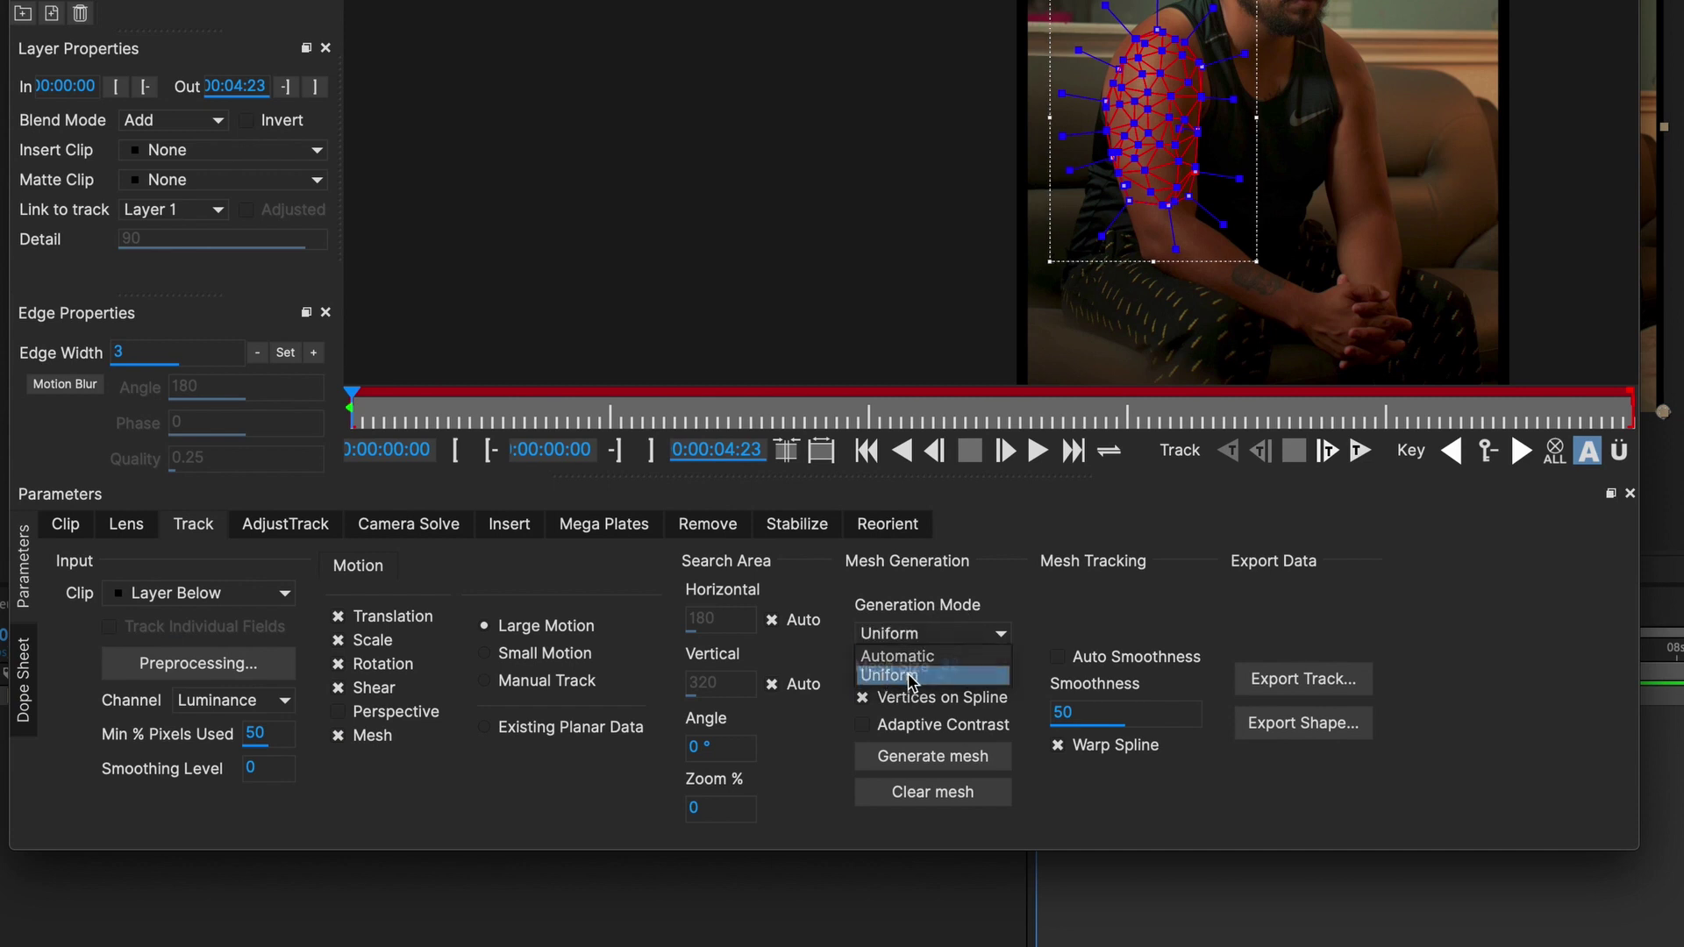
pyautogui.click(945, 665)
pyautogui.write('18')
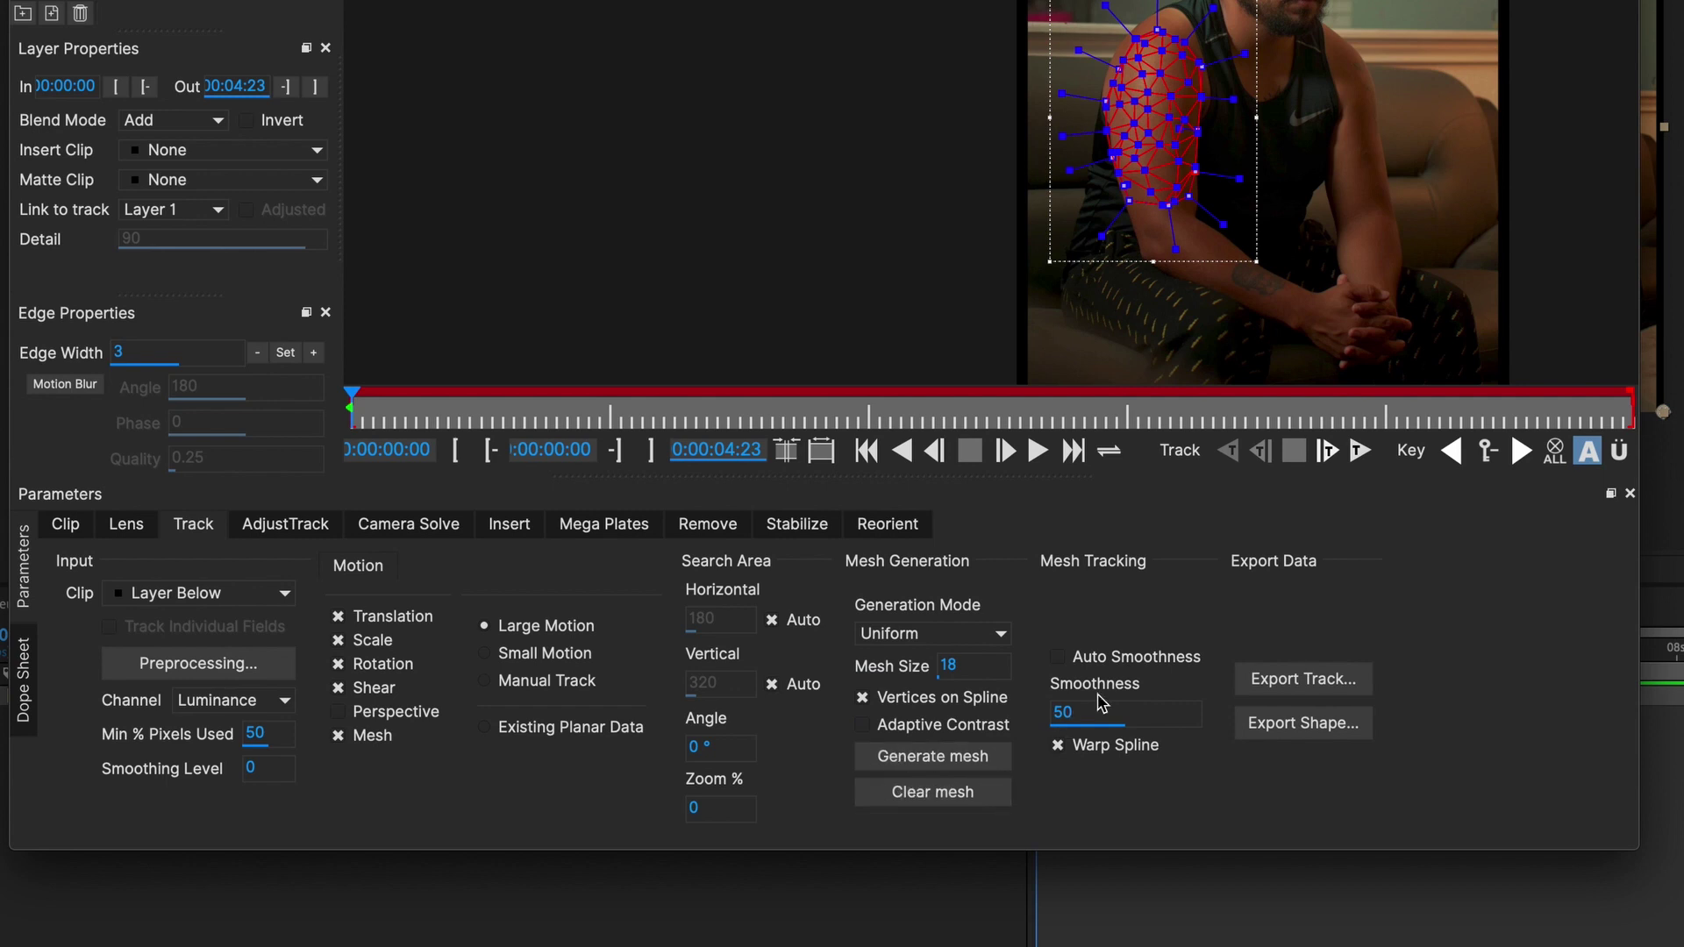
pyautogui.click(1059, 658)
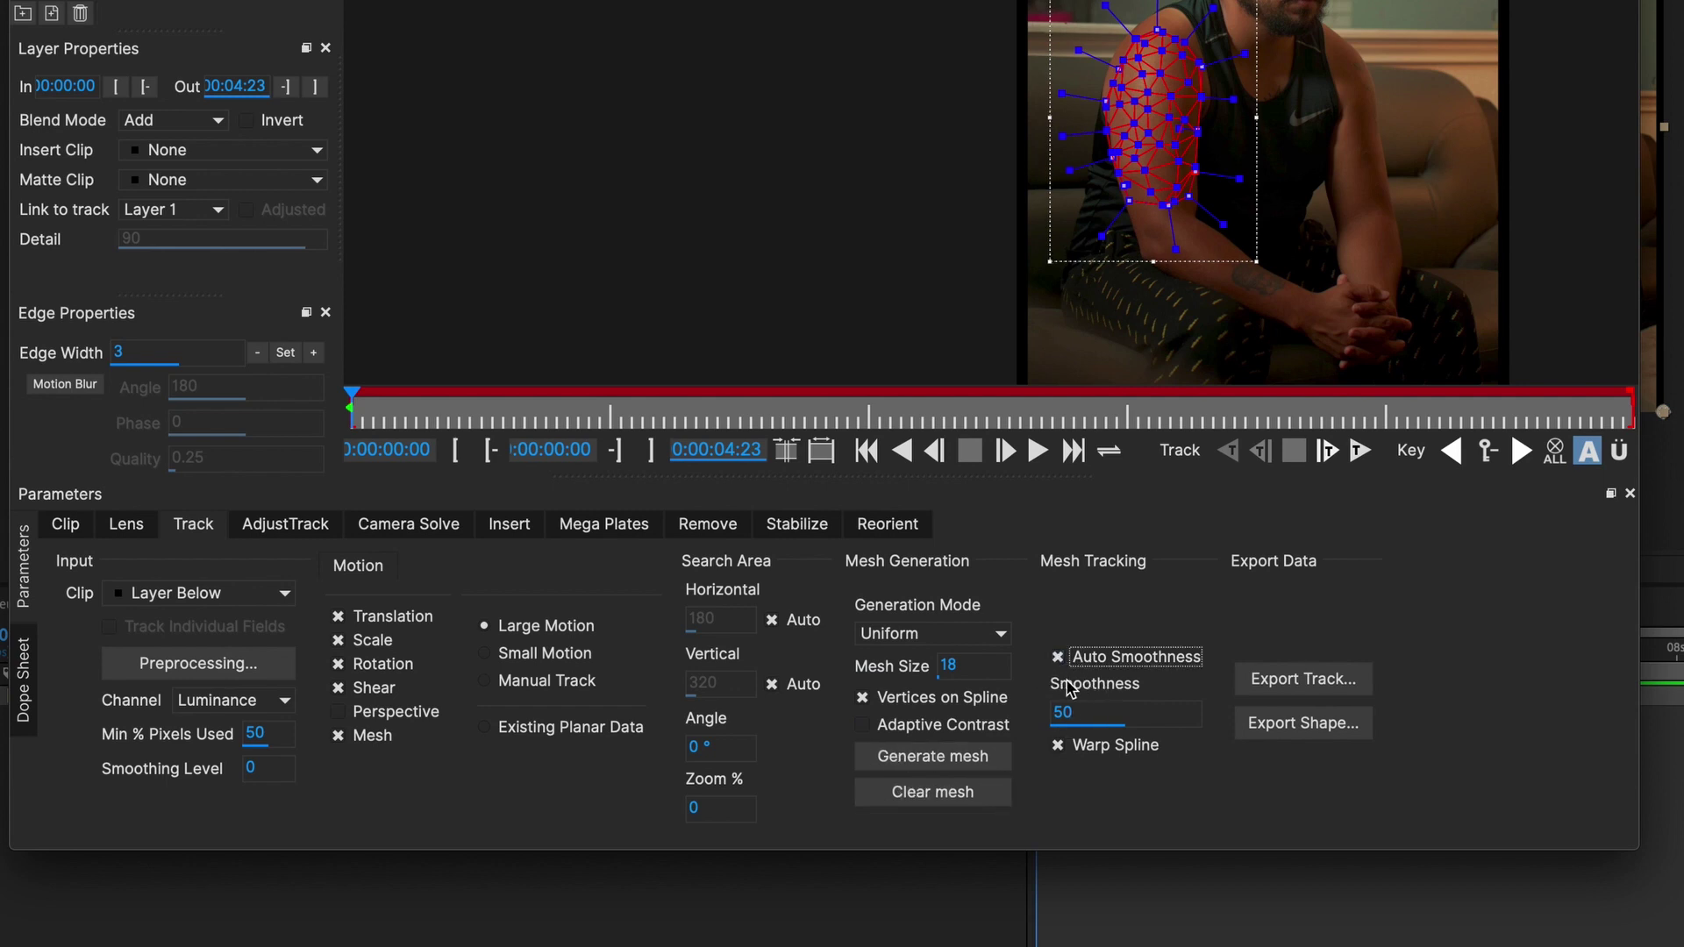
# Step: Generate the mesh, track it forward through the clip, and open Stabilize settings
pyautogui.click(916, 759)
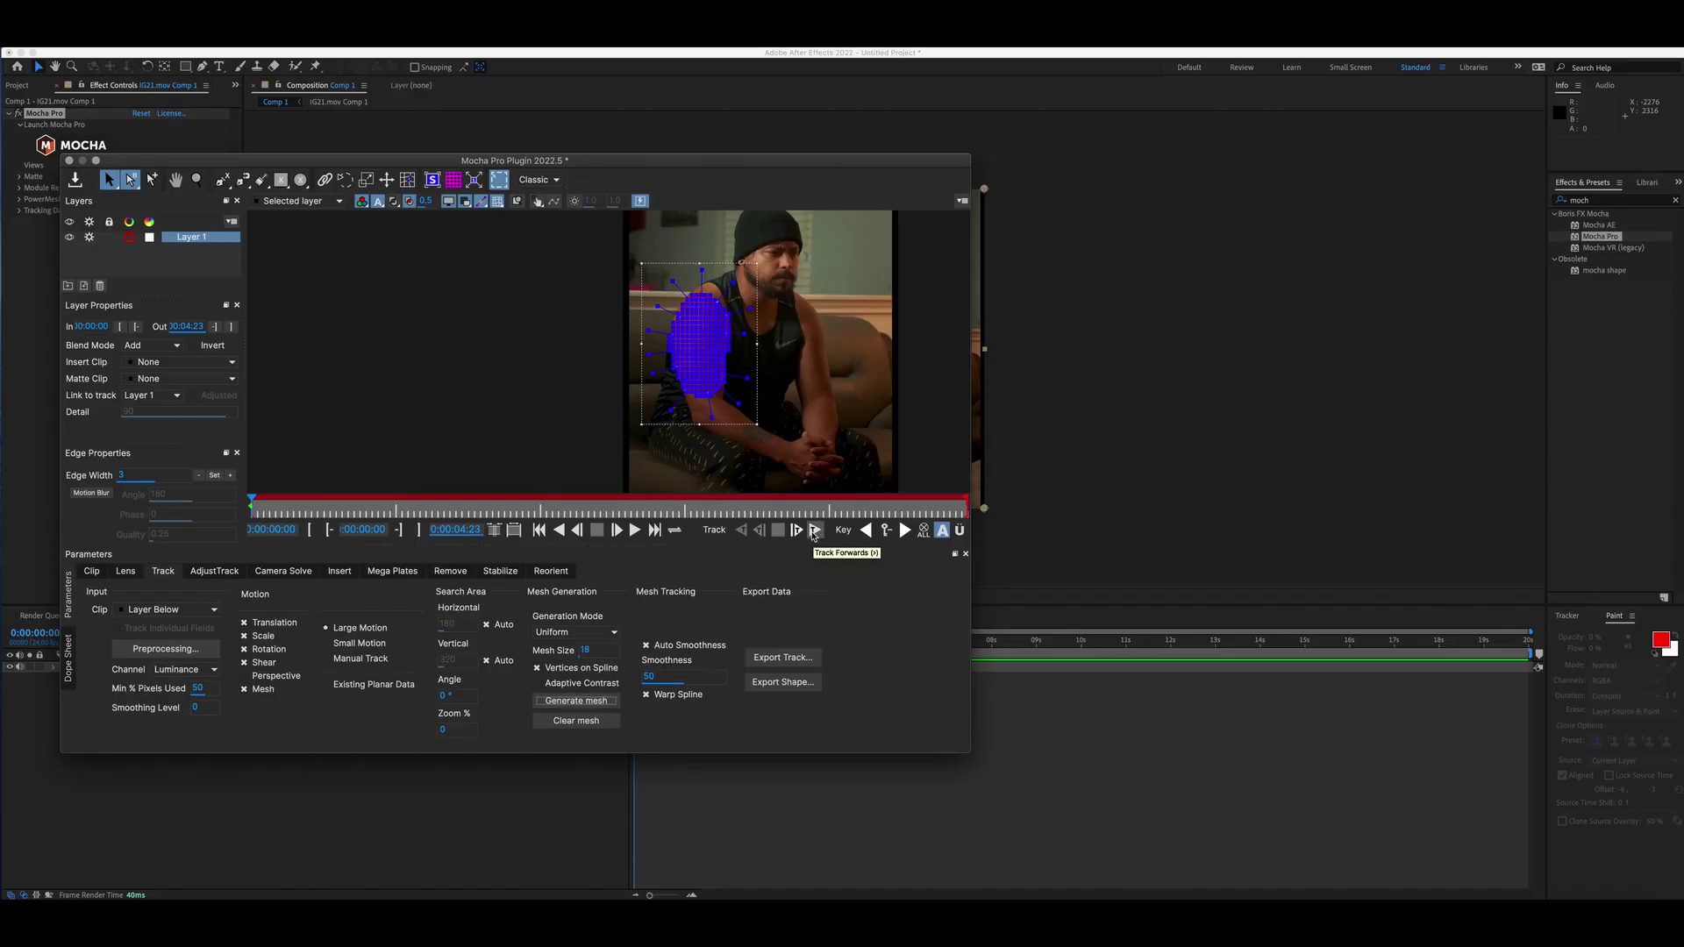
pyautogui.click(813, 531)
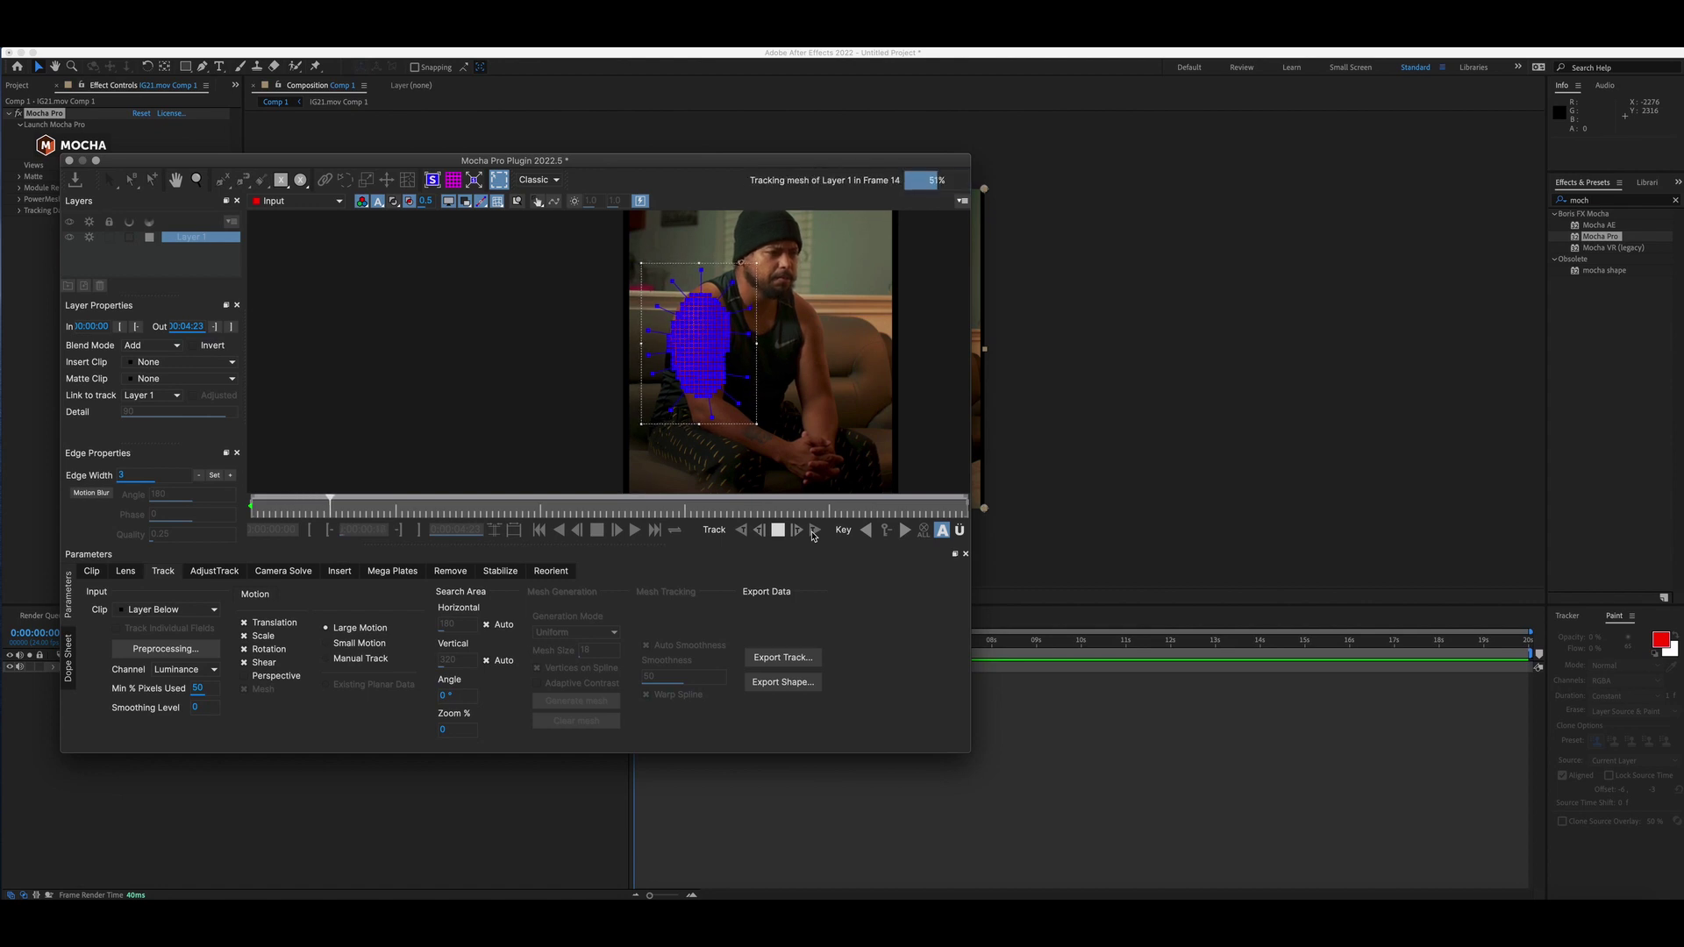
pyautogui.click(500, 571)
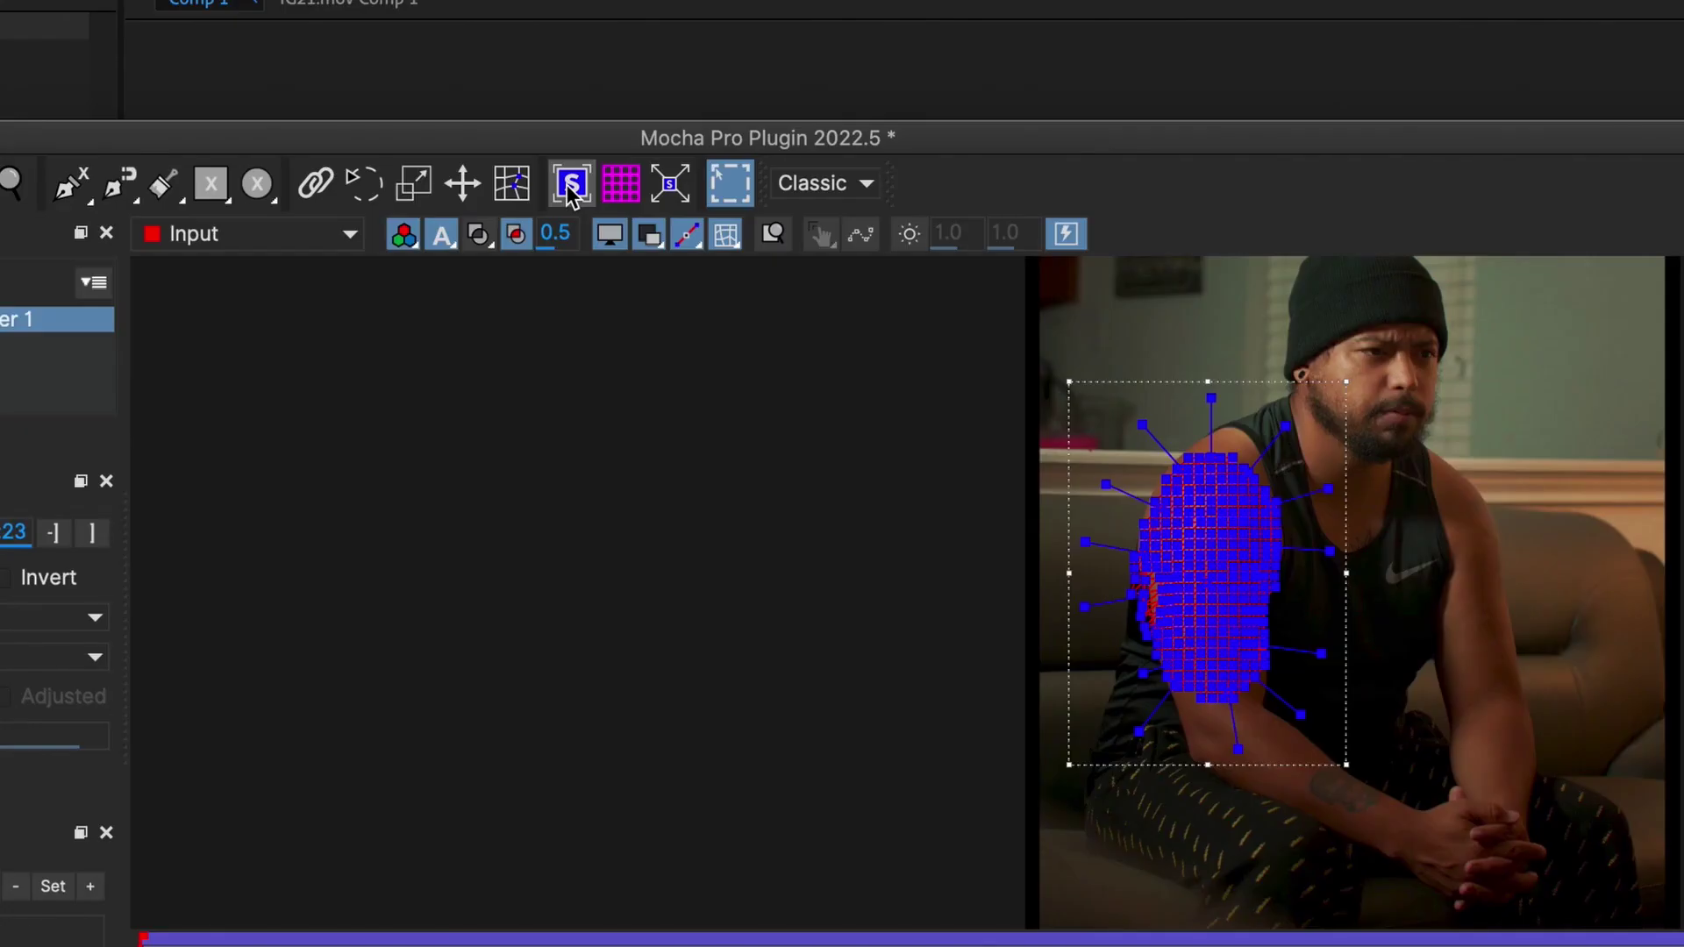
# Step: Show the planar surface, enable Mesh Warp in Unwarp mode, and set quality to High
pyautogui.click(572, 188)
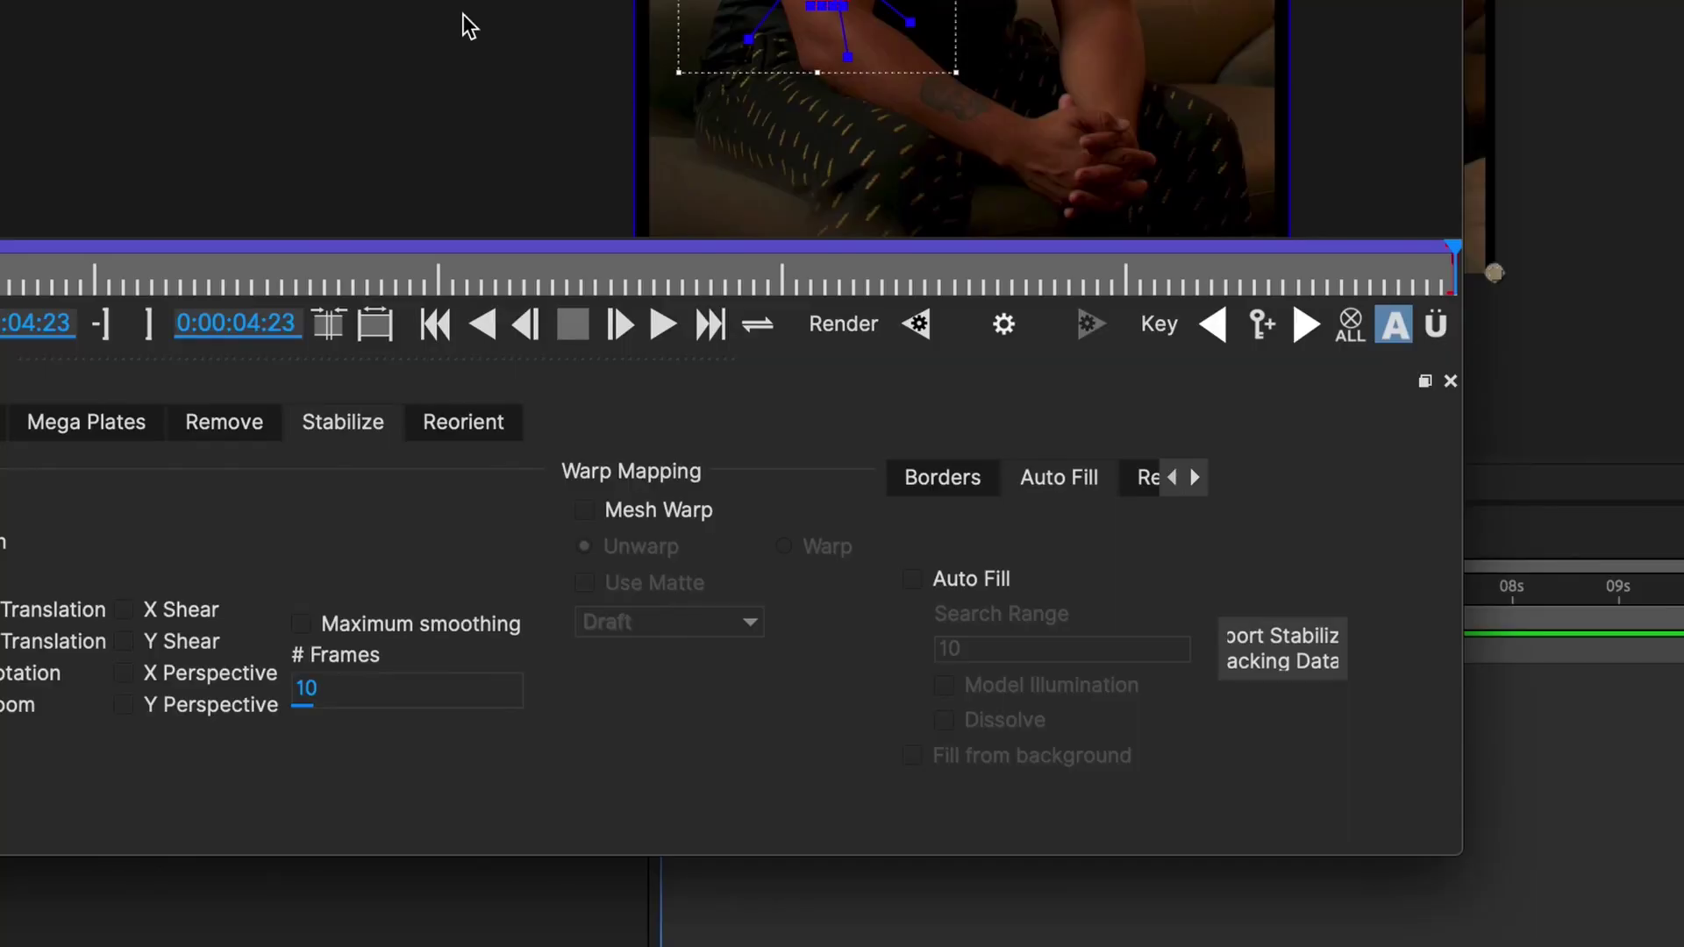
pyautogui.click(599, 512)
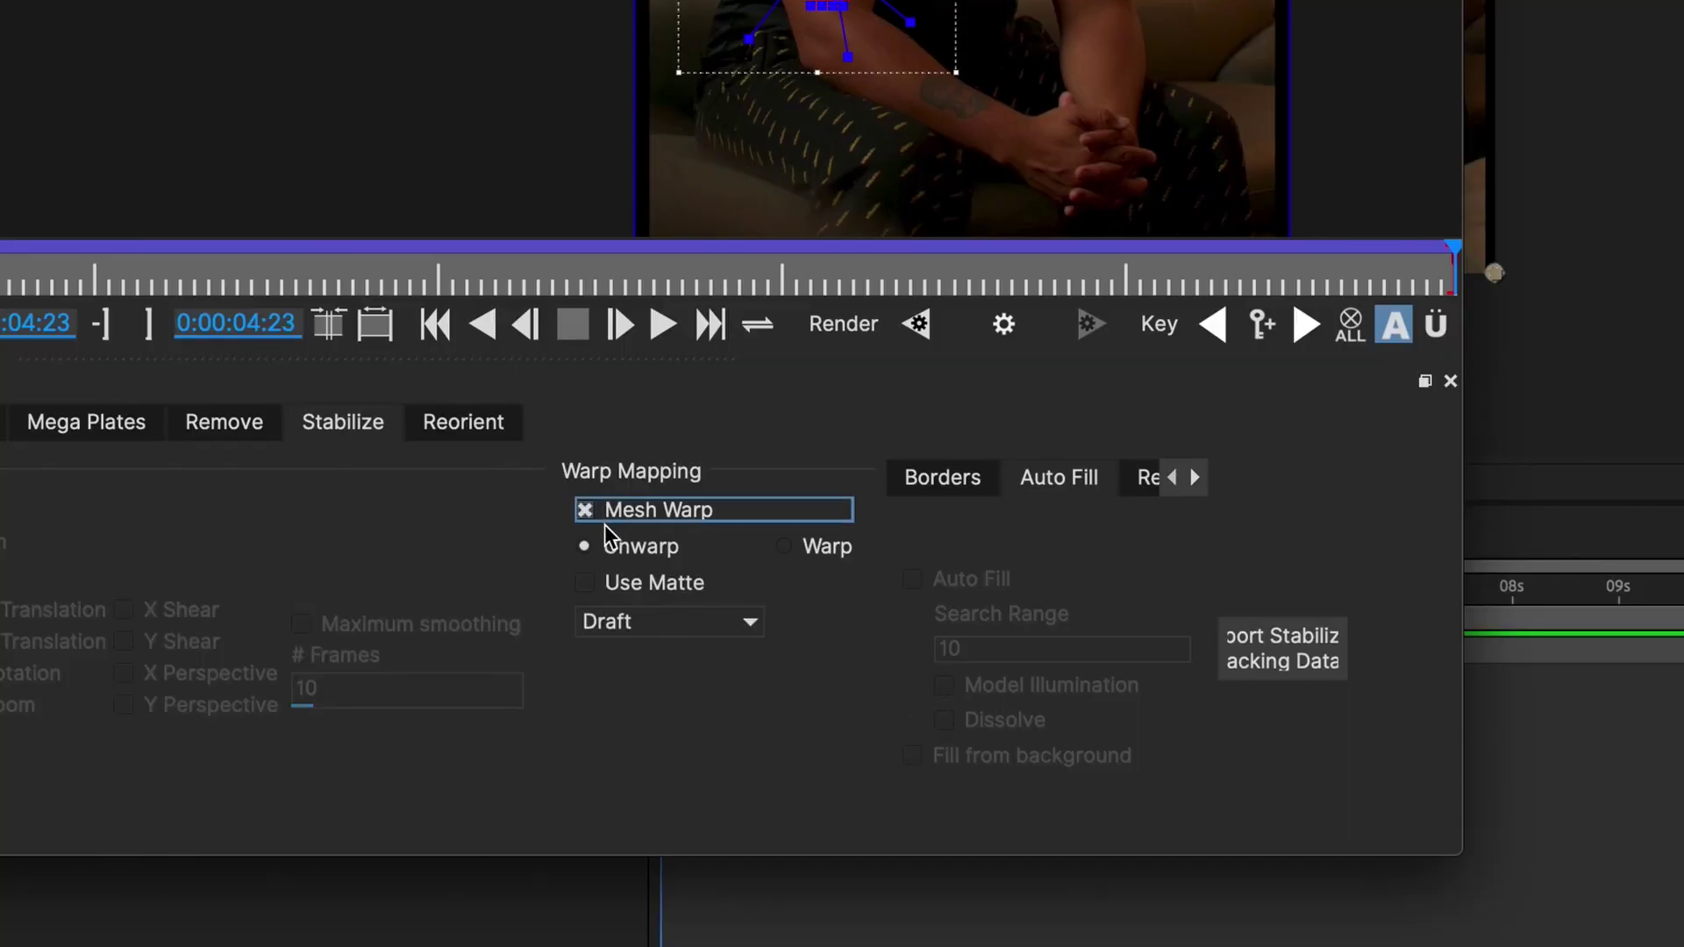
pyautogui.click(645, 627)
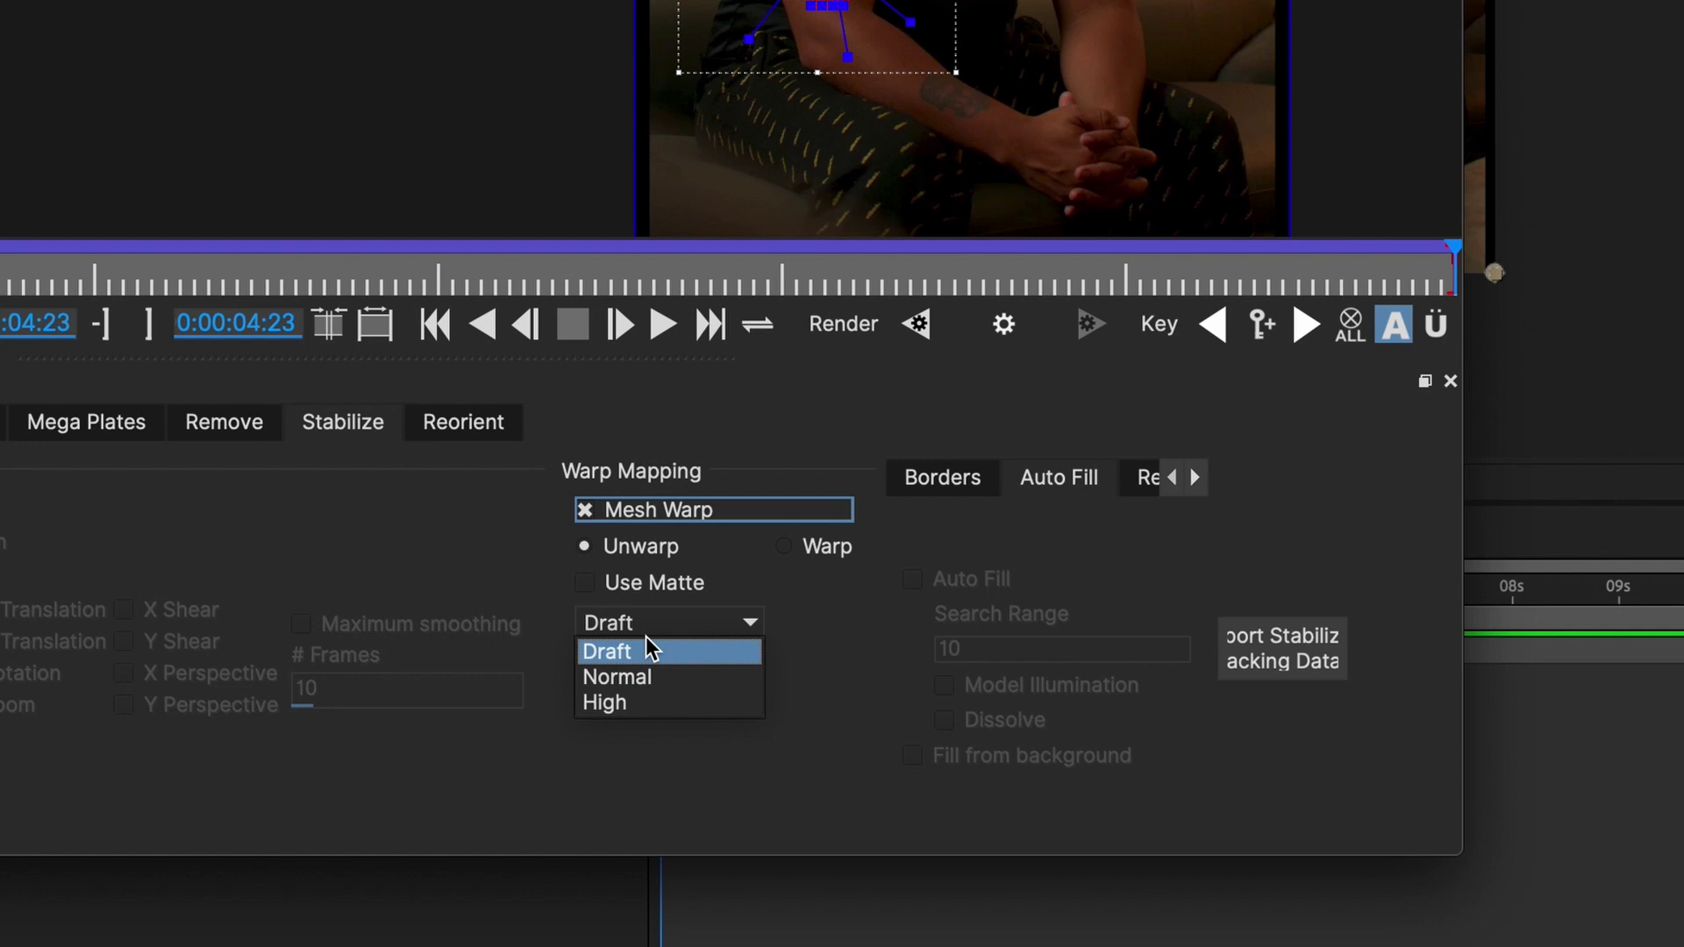
pyautogui.click(635, 701)
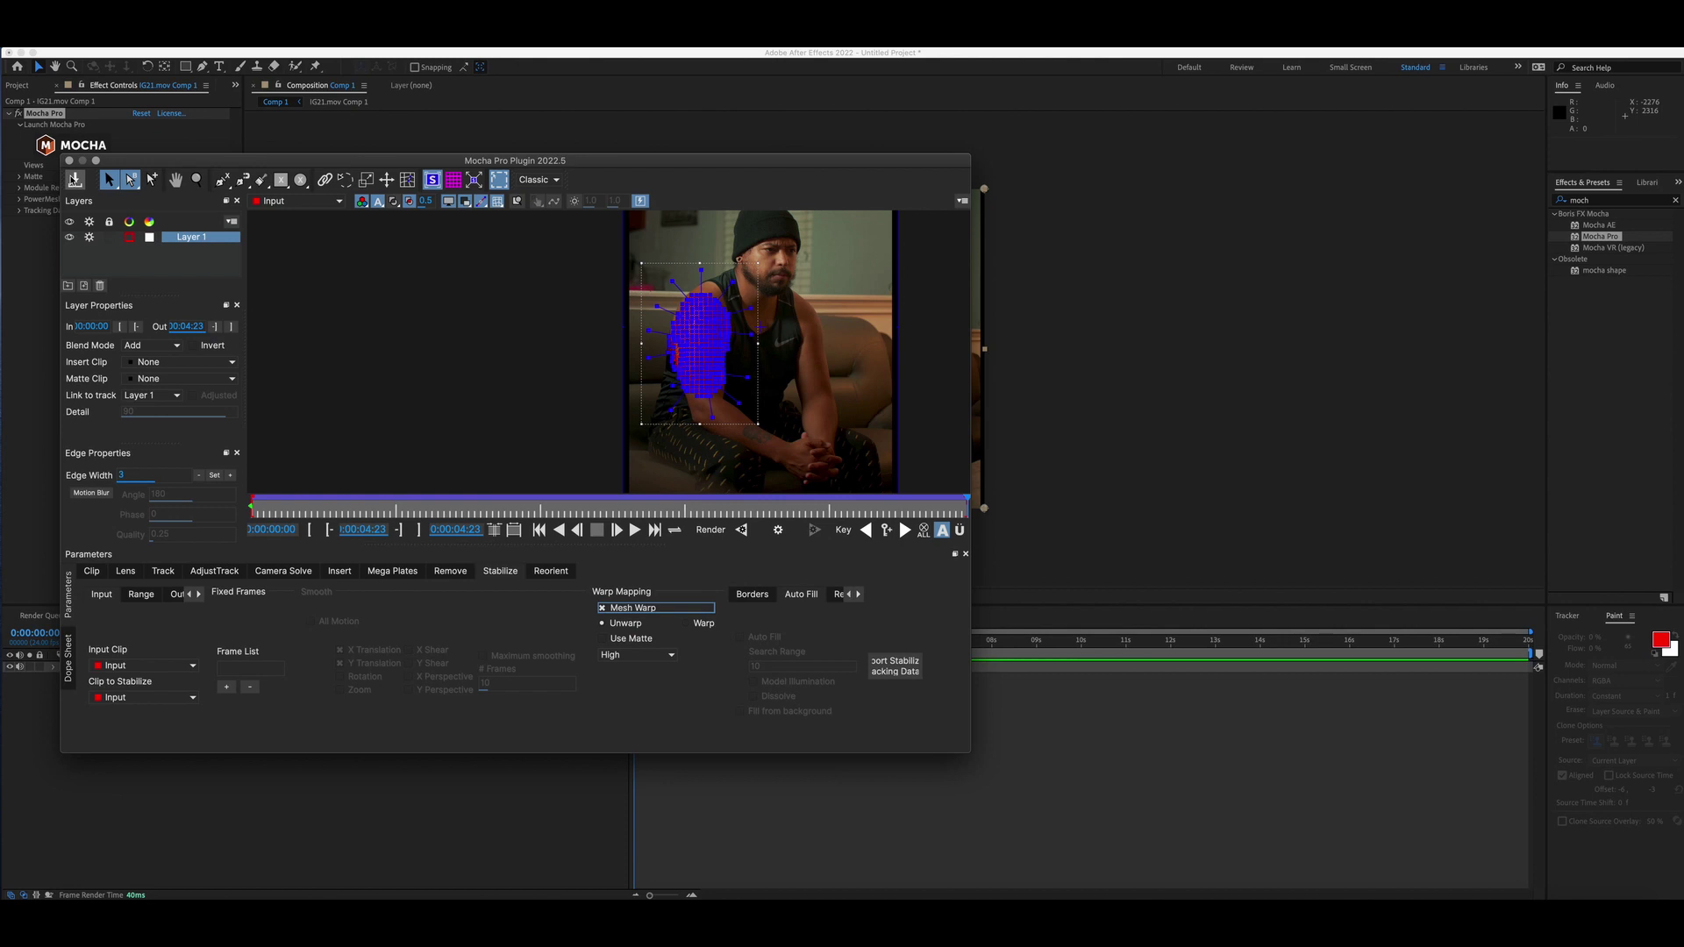
# Step: Close Mocha, select the smiley clipart layer, and start pre-composing it
pyautogui.click(69, 158)
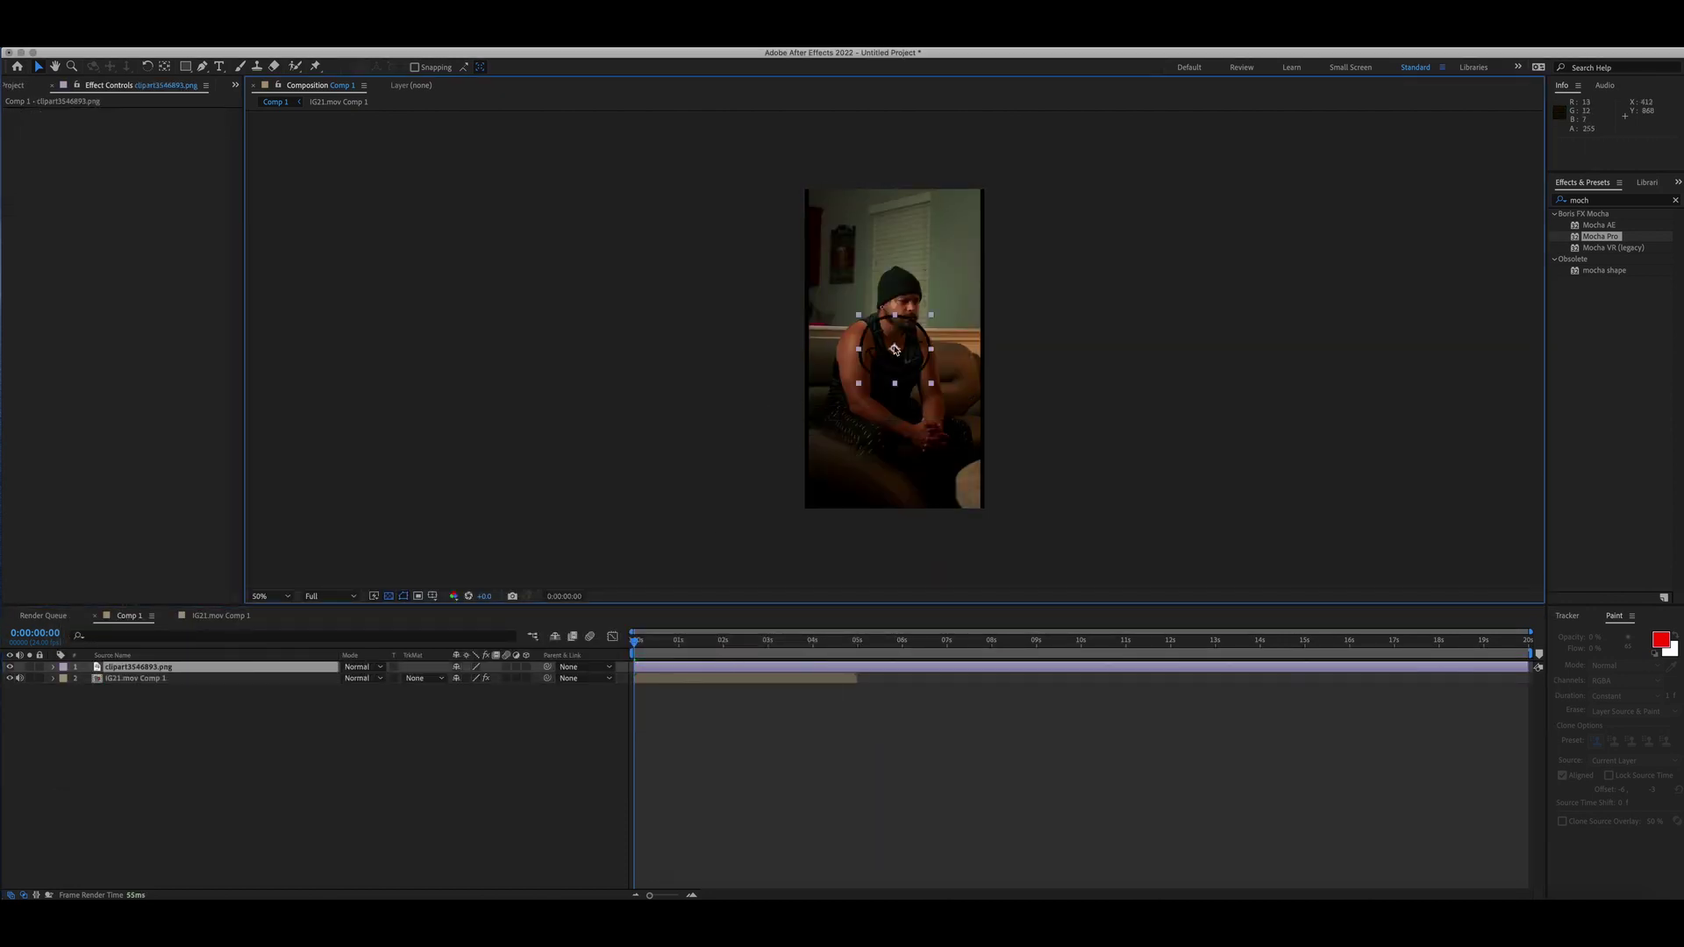
pyautogui.scroll(2, 894, 352)
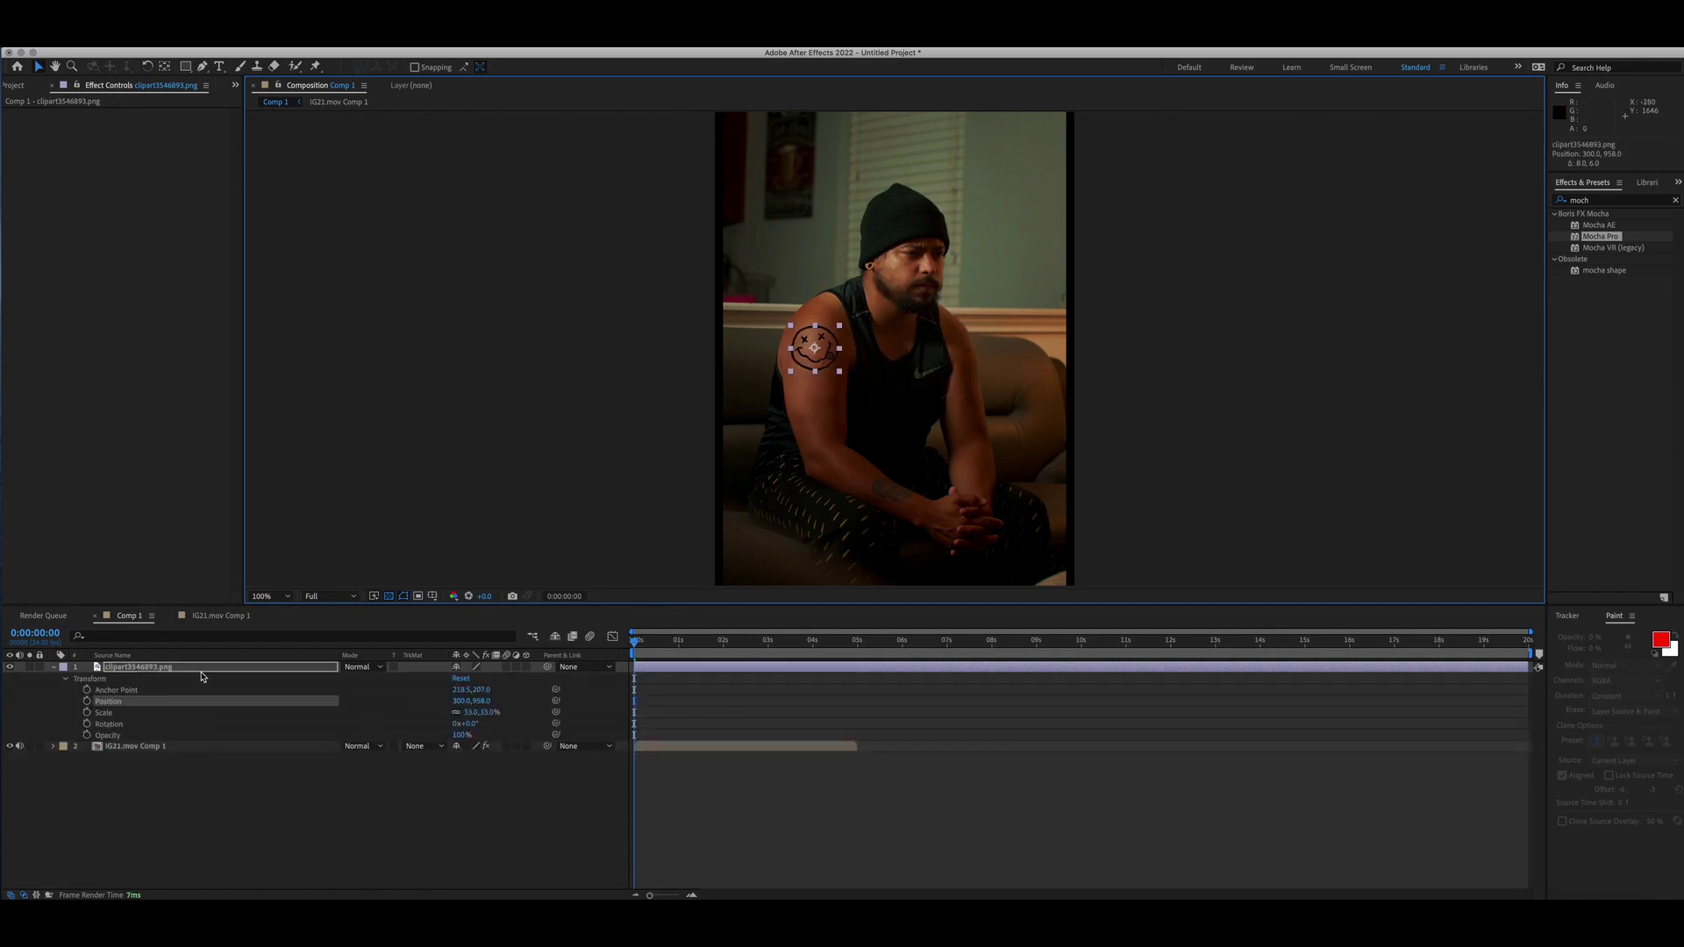
pyautogui.click(470, 723)
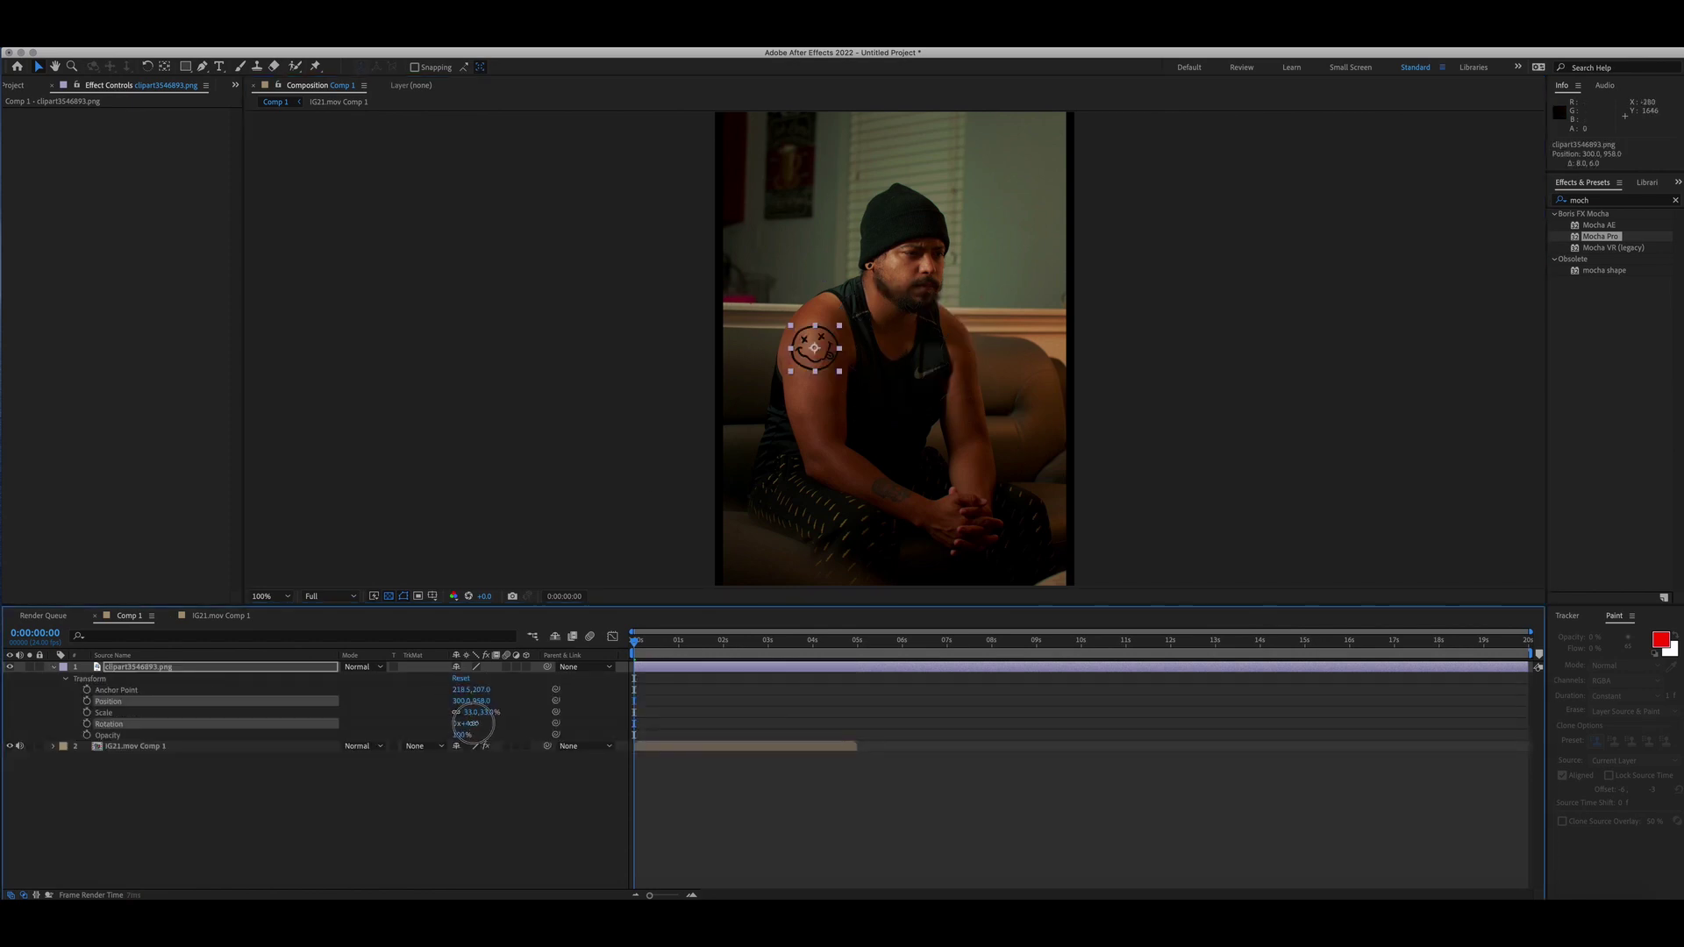
pyautogui.click(476, 726)
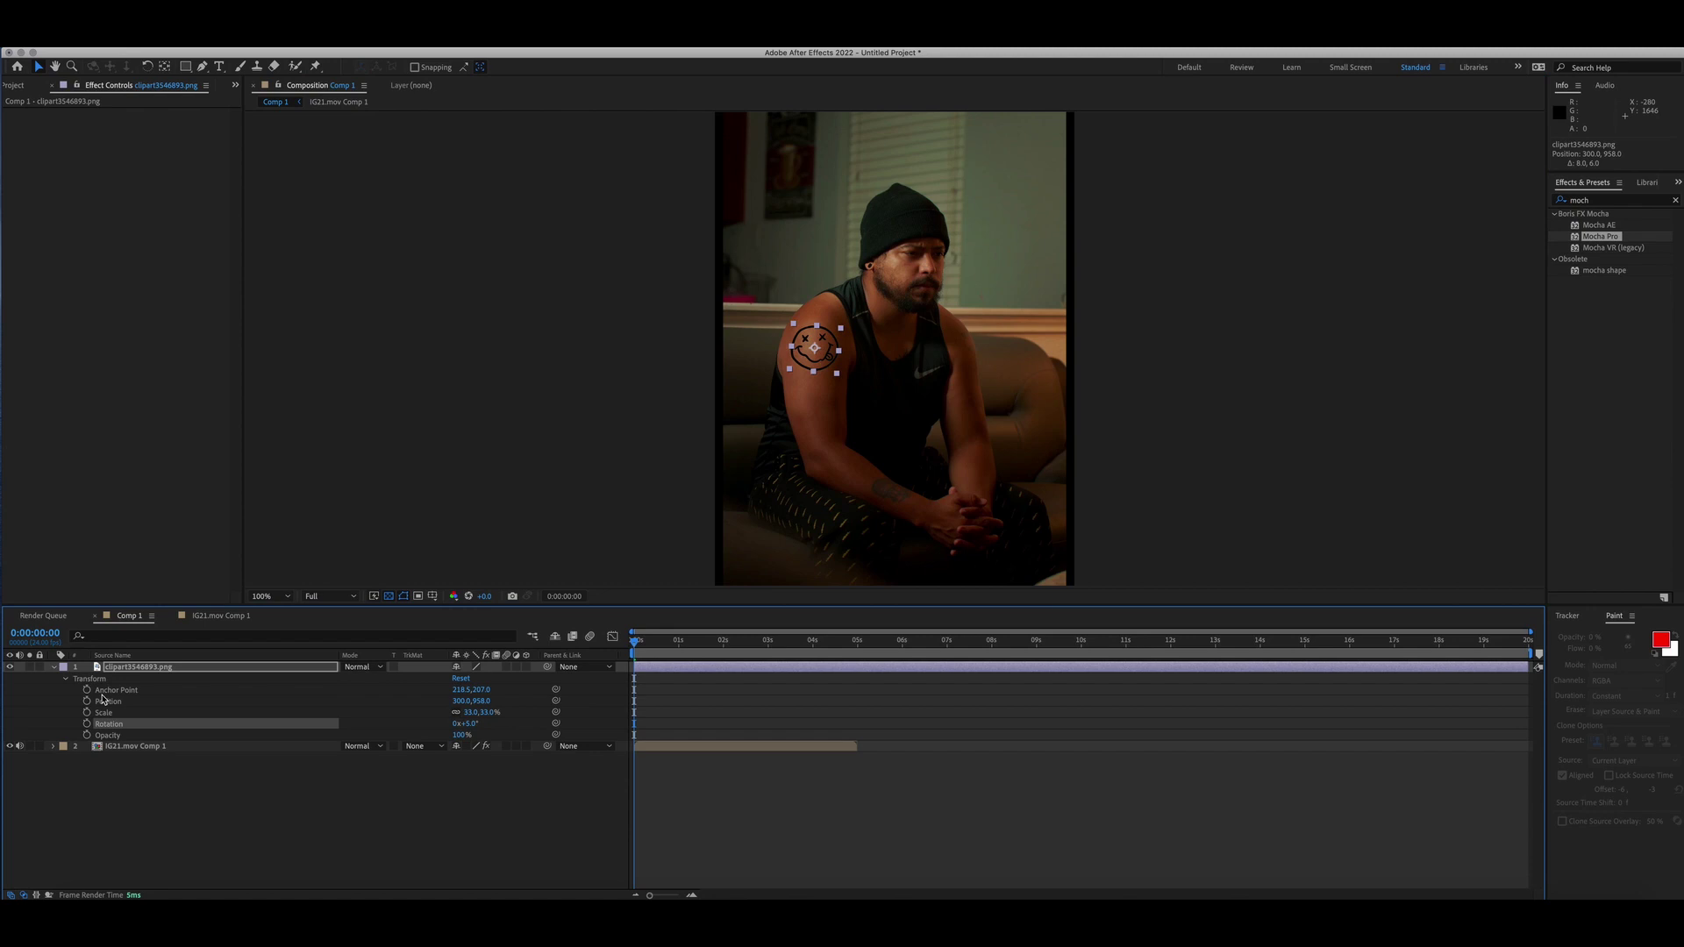
pyautogui.hotkey('ctrl', 'shift', 'c')
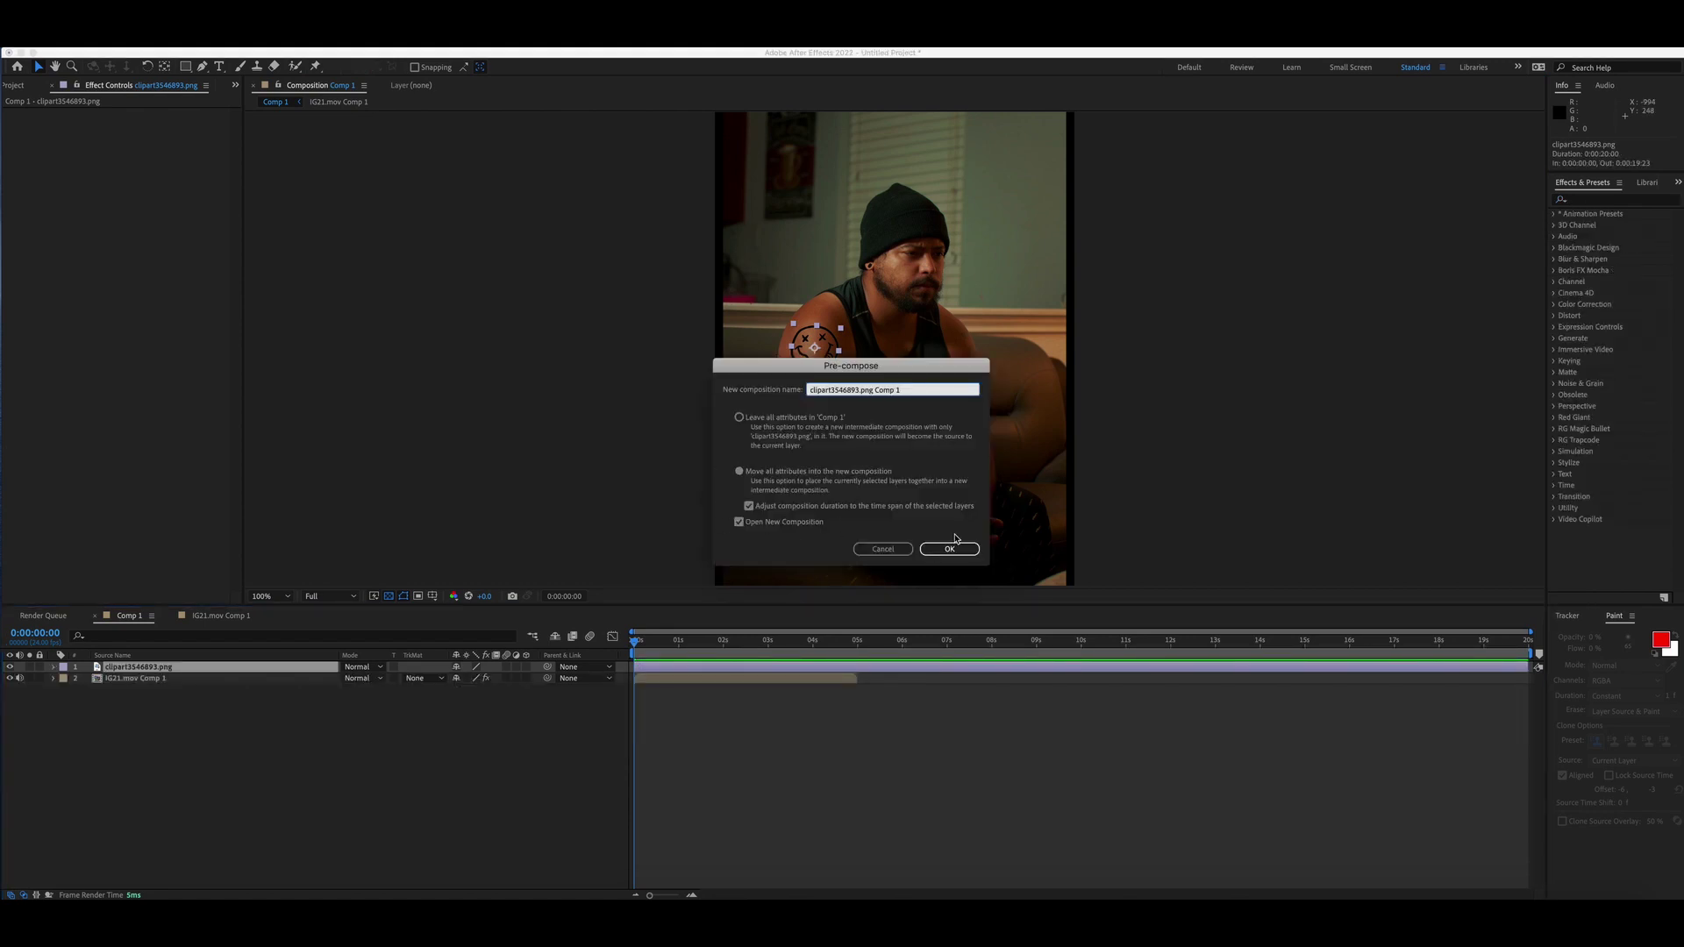
# Step: Nest the smiley clipart, then copy Mocha Pro from the video layer onto it
pyautogui.click(950, 550)
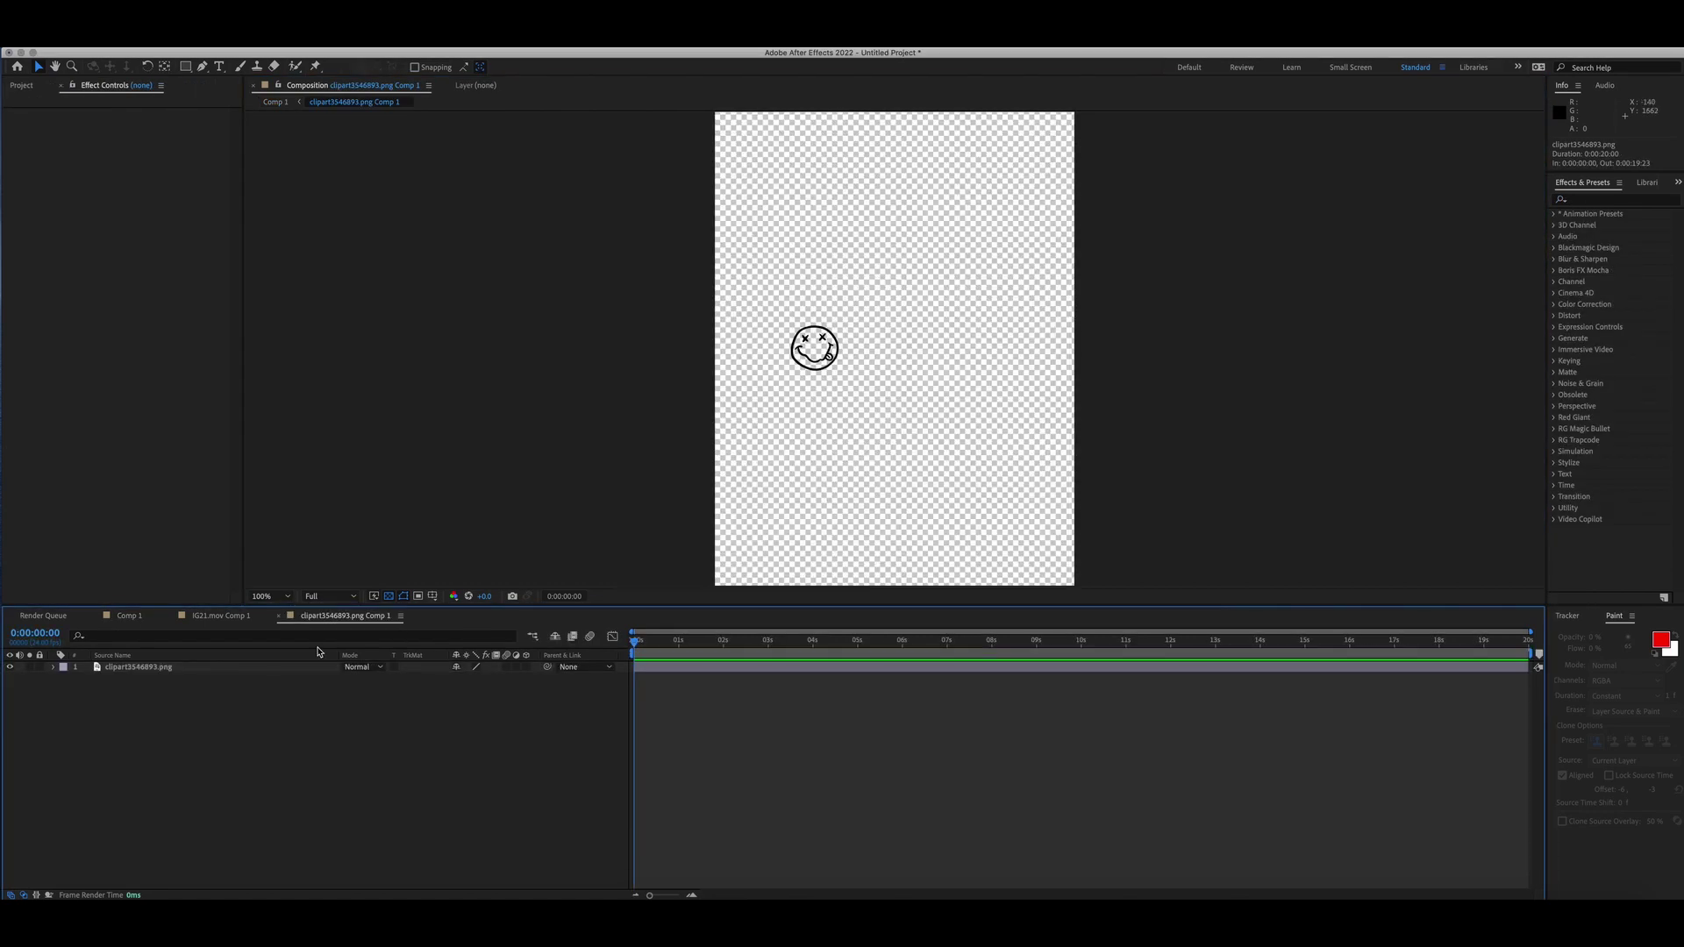
pyautogui.click(130, 616)
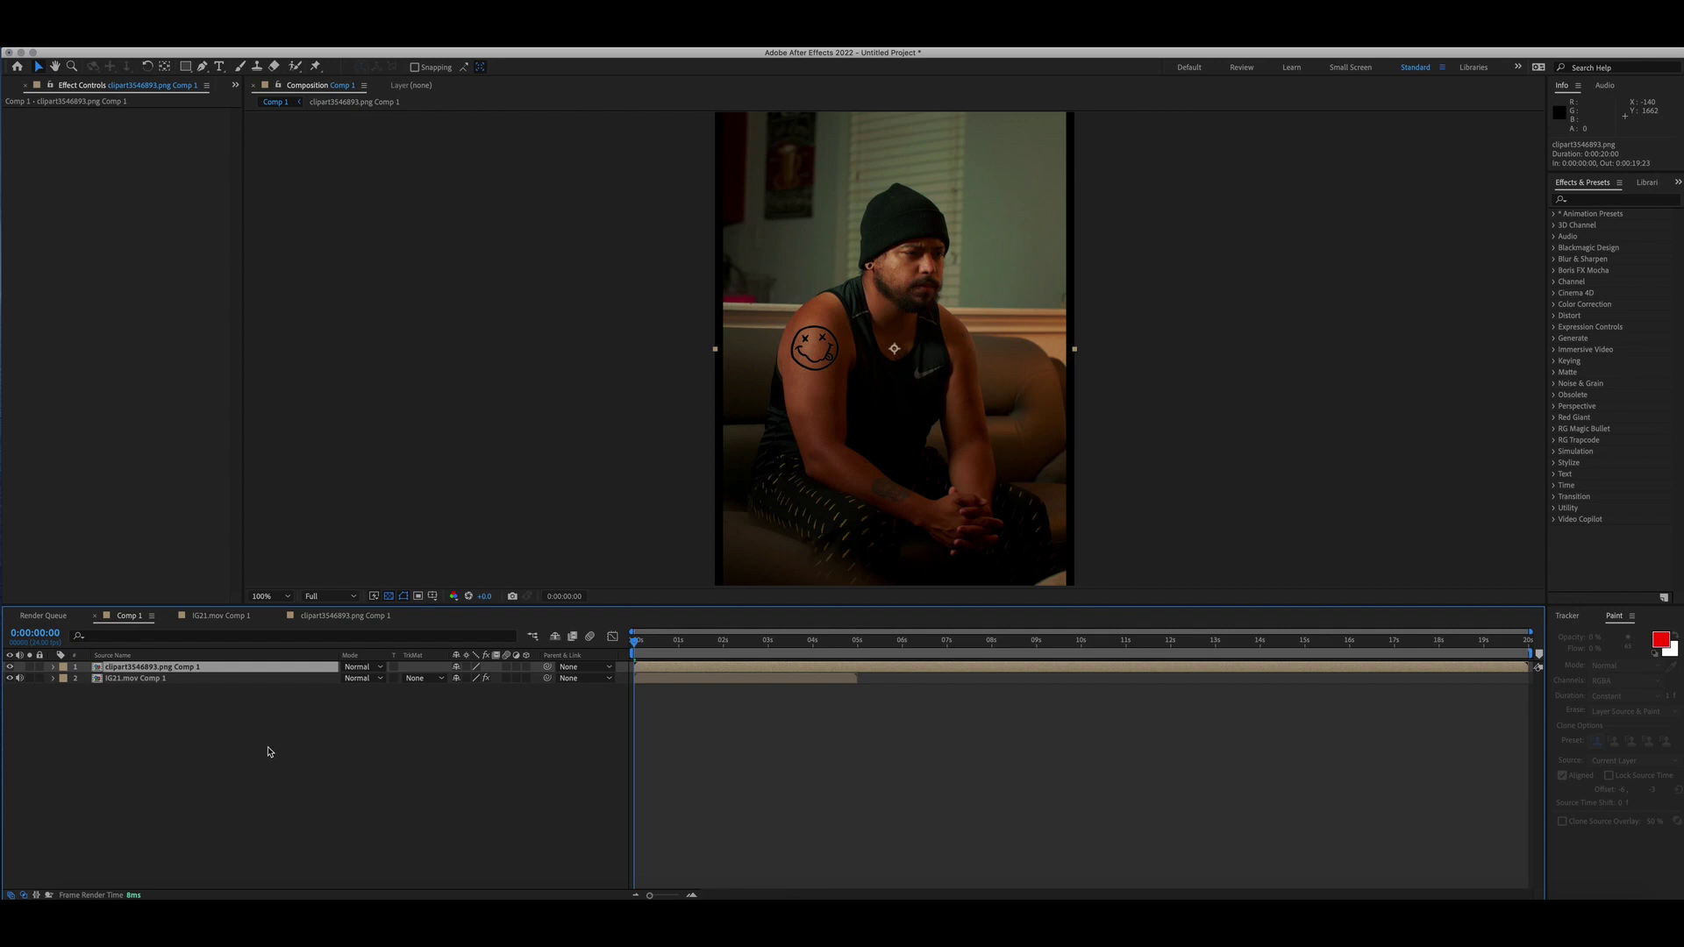
pyautogui.click(144, 689)
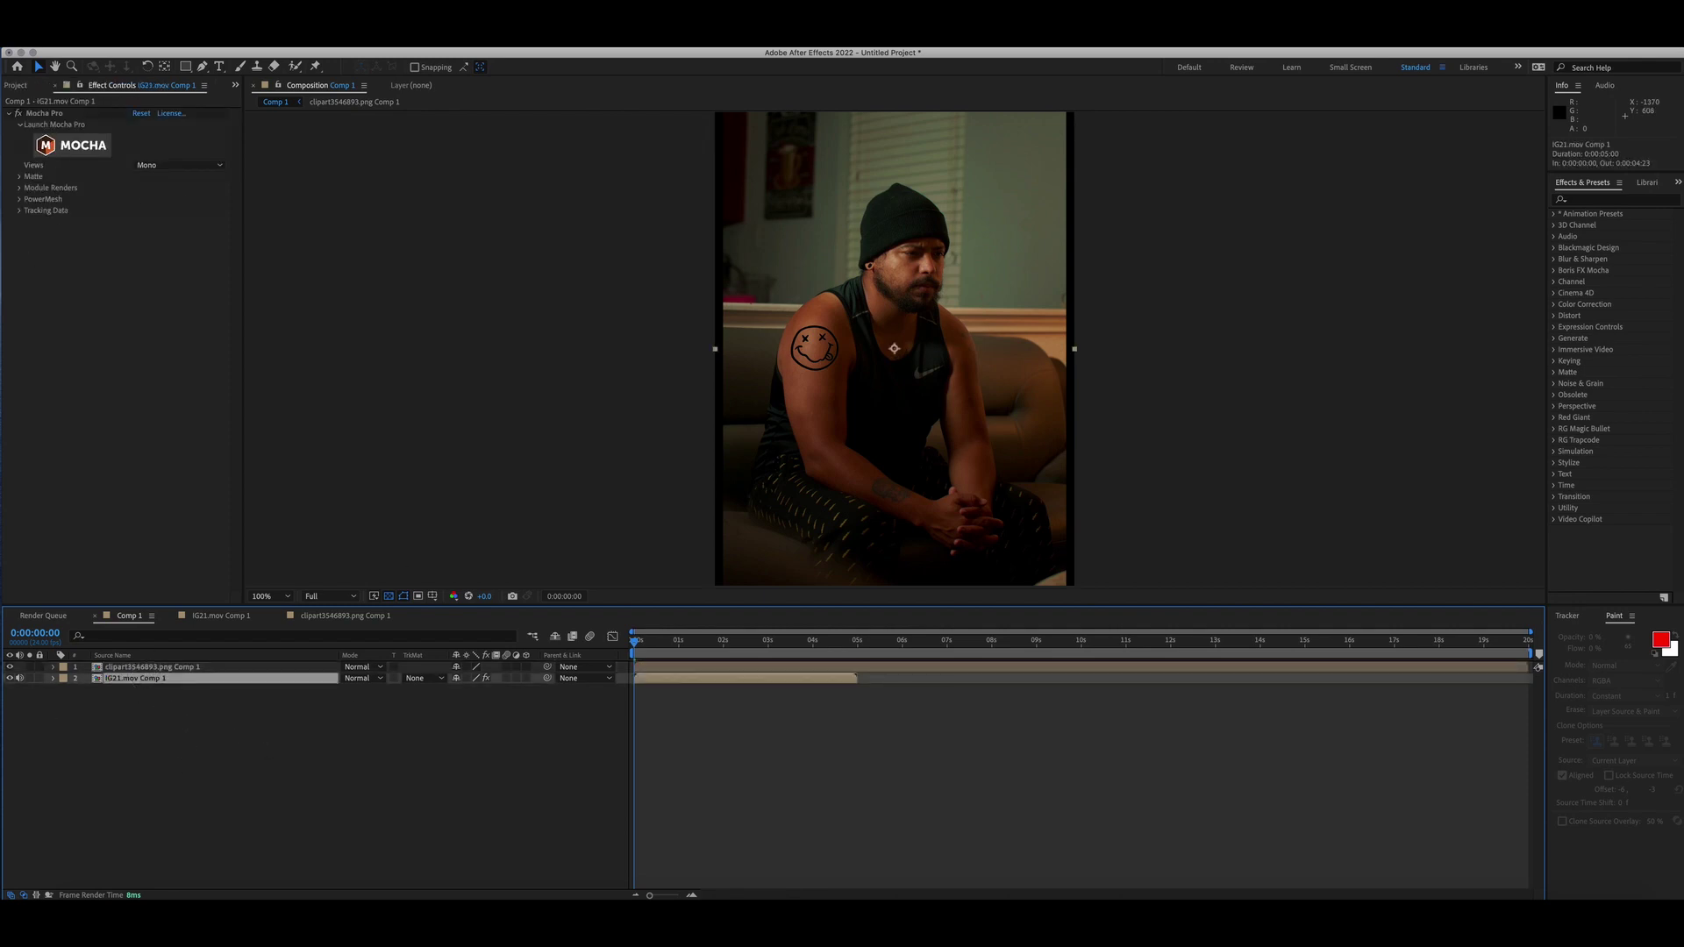
pyautogui.click(49, 115)
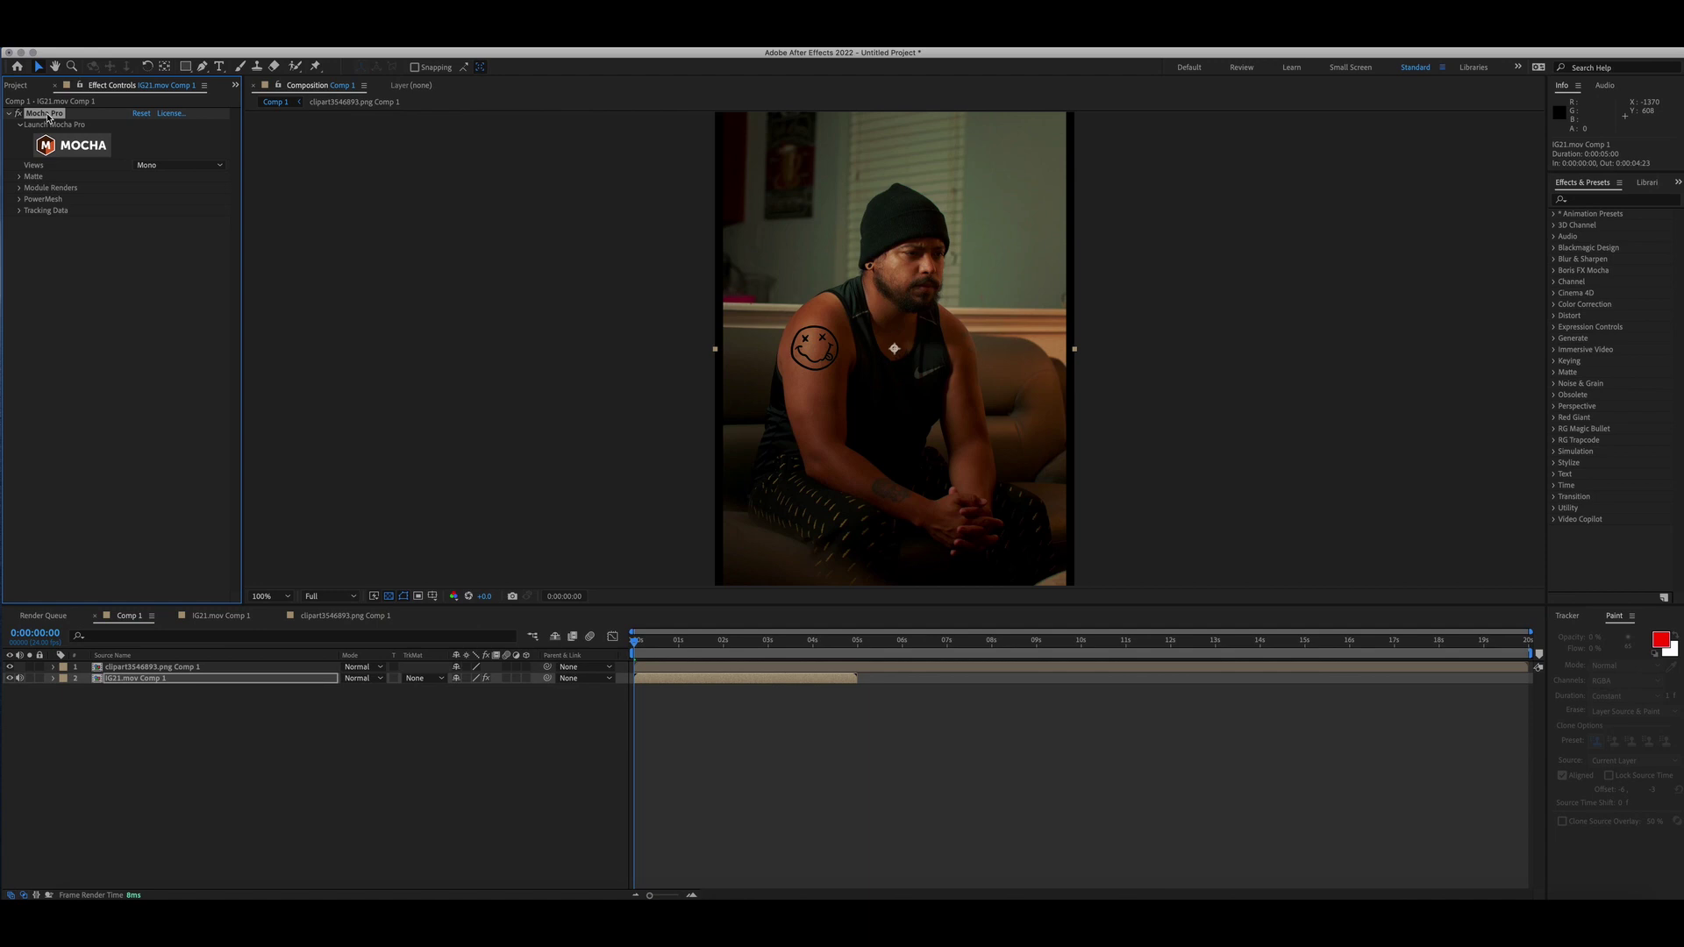
pyautogui.click(136, 667)
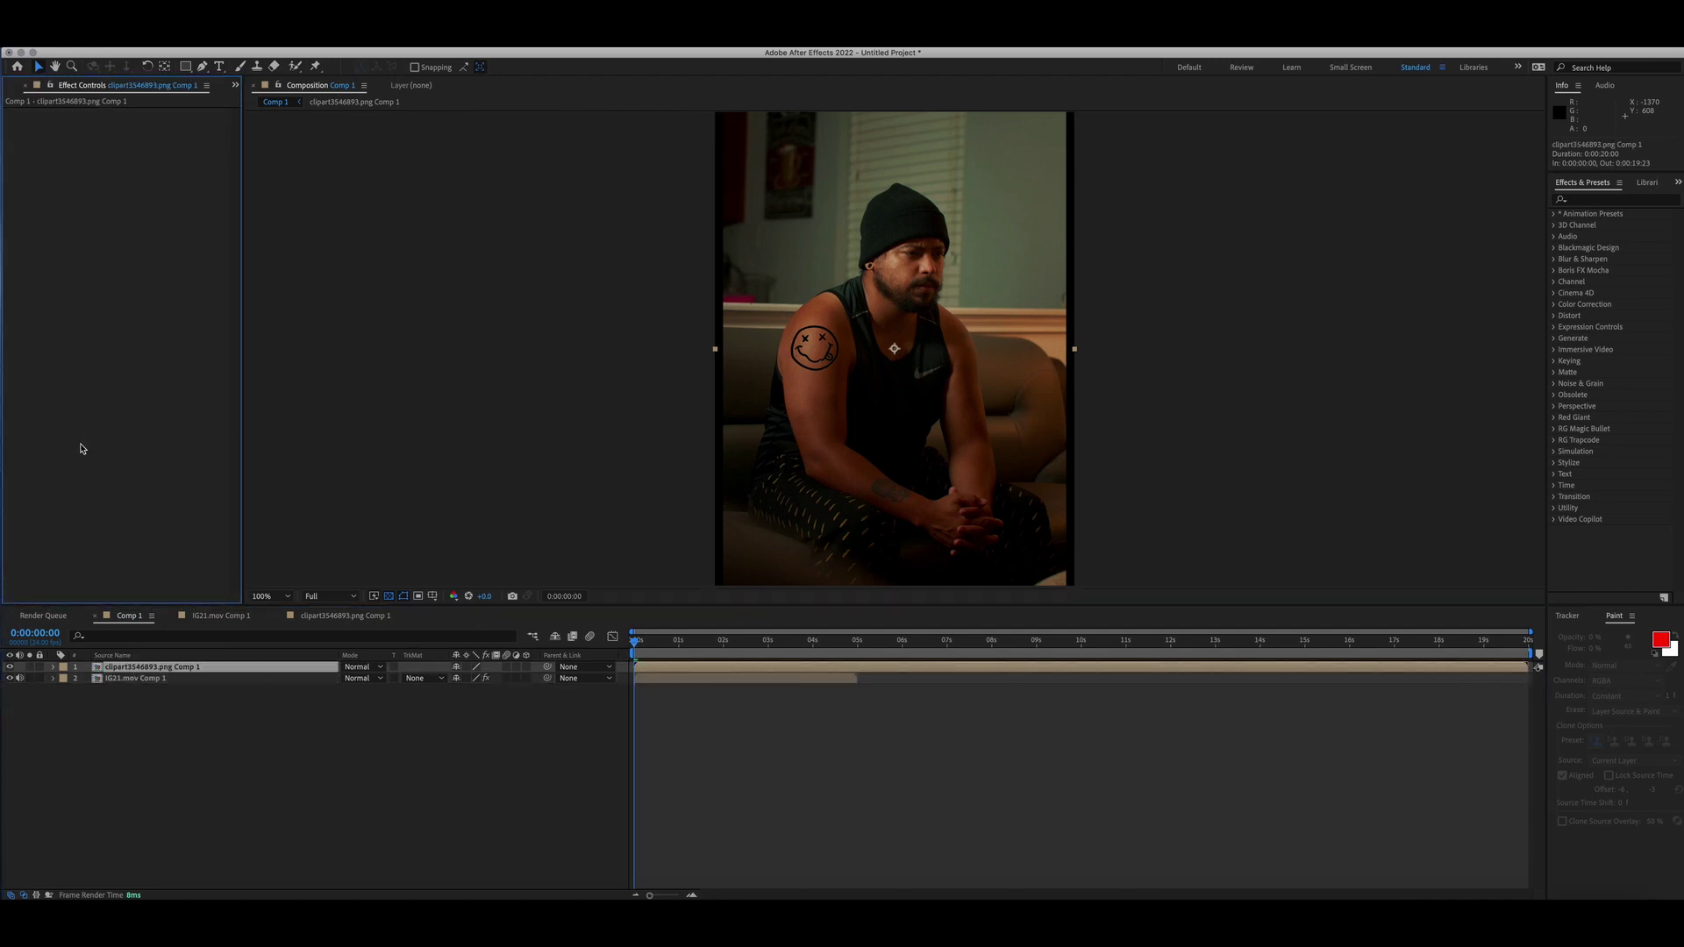
pyautogui.hotkey('ctrl', 'v')
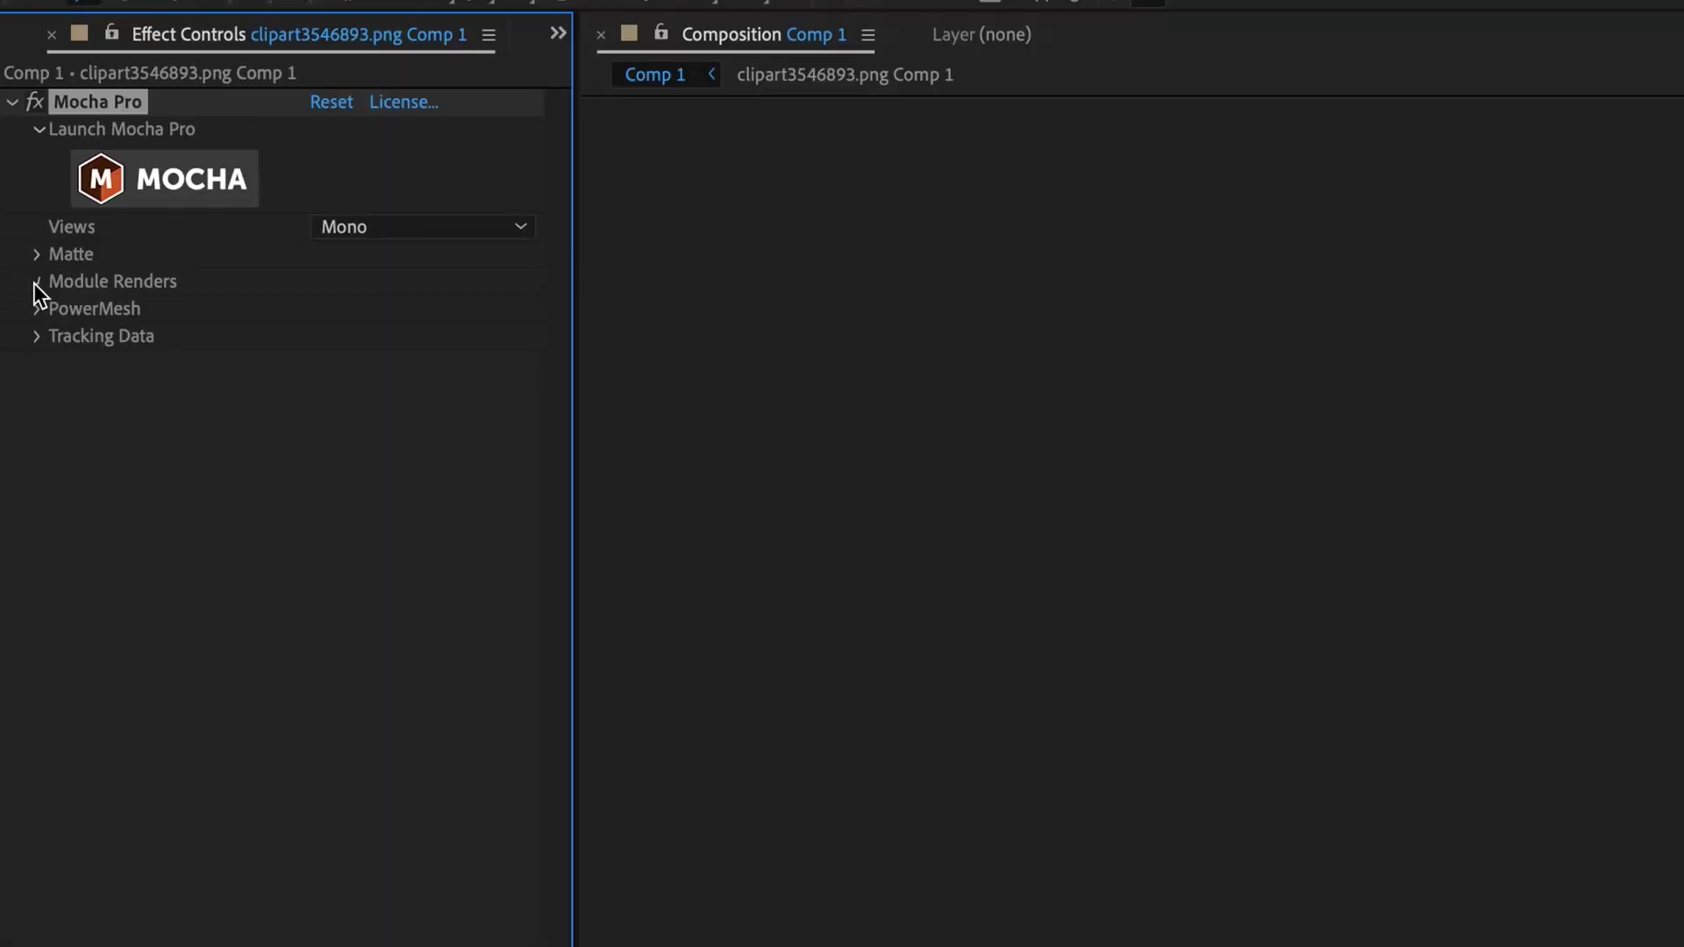
# Step: Set the smiley's Mocha render module to Stabilize: Warp at High quality, then stop the preview
pyautogui.click(17, 188)
pyautogui.click(330, 336)
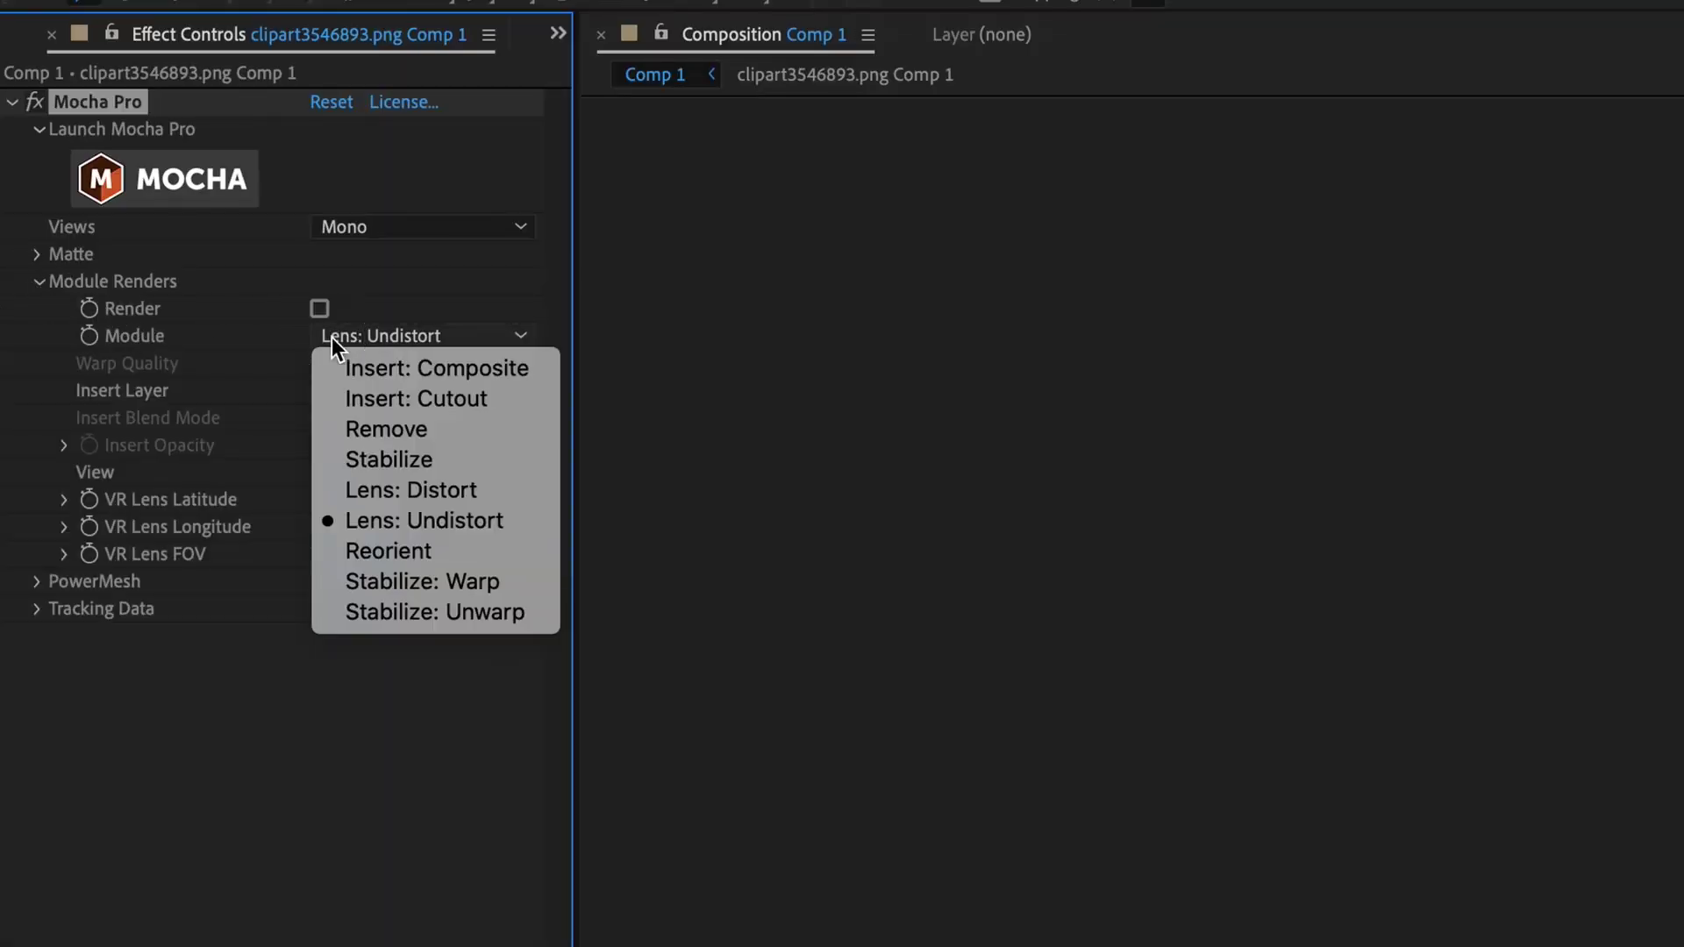
pyautogui.click(443, 585)
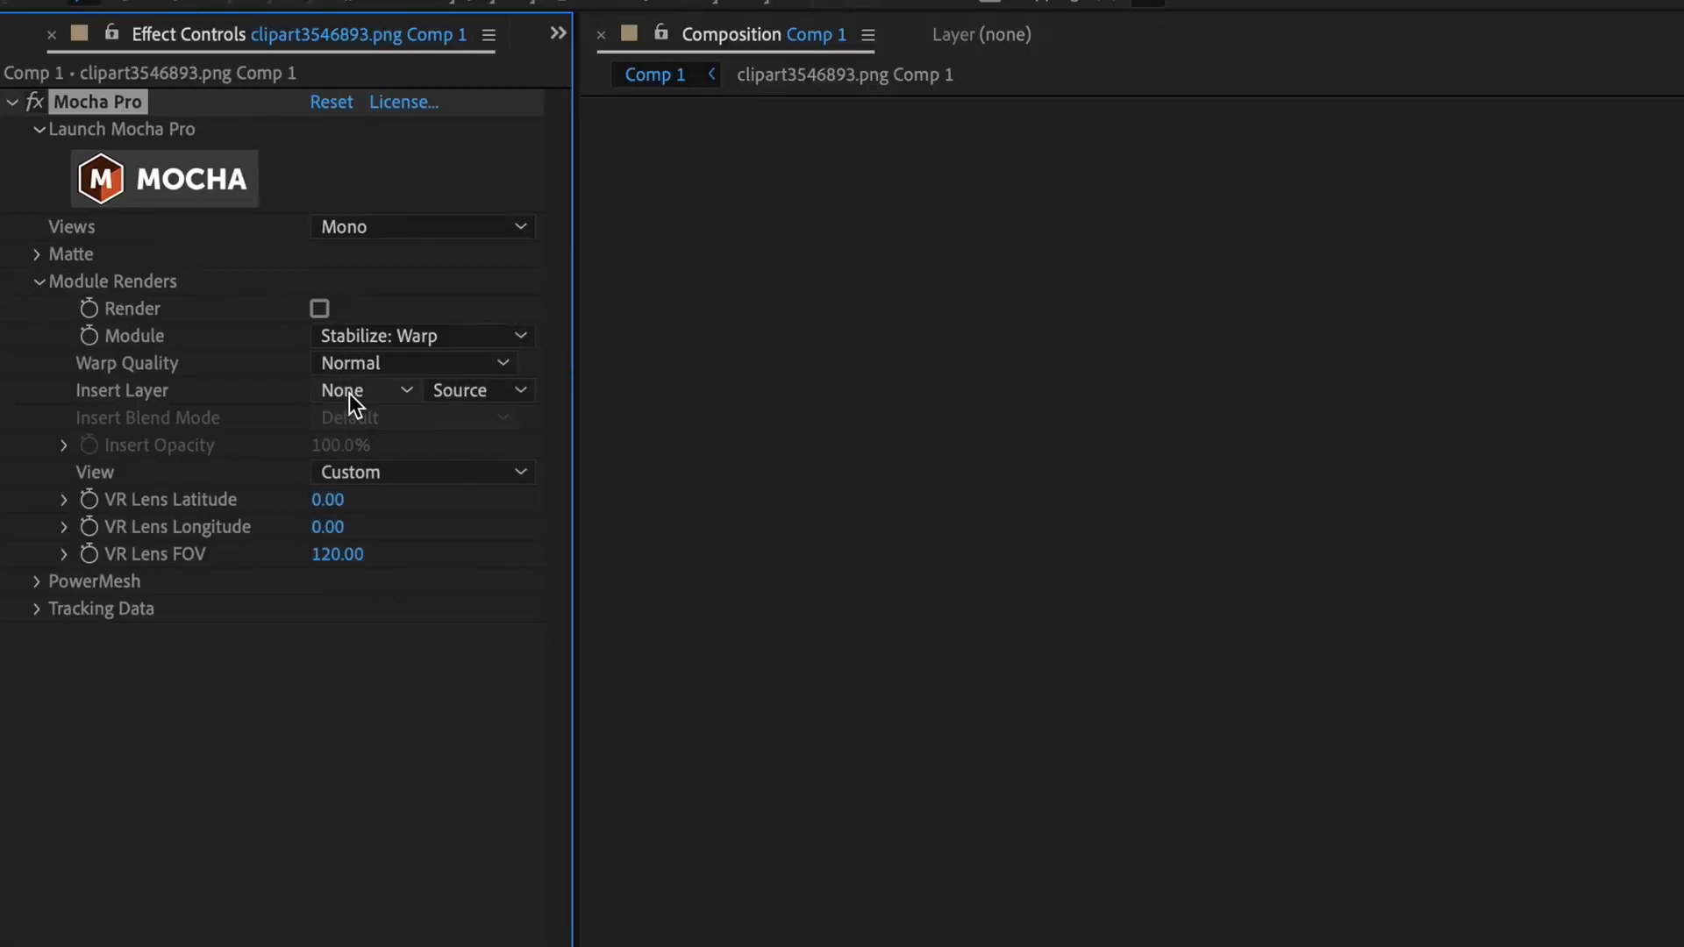
pyautogui.click(467, 365)
pyautogui.click(356, 453)
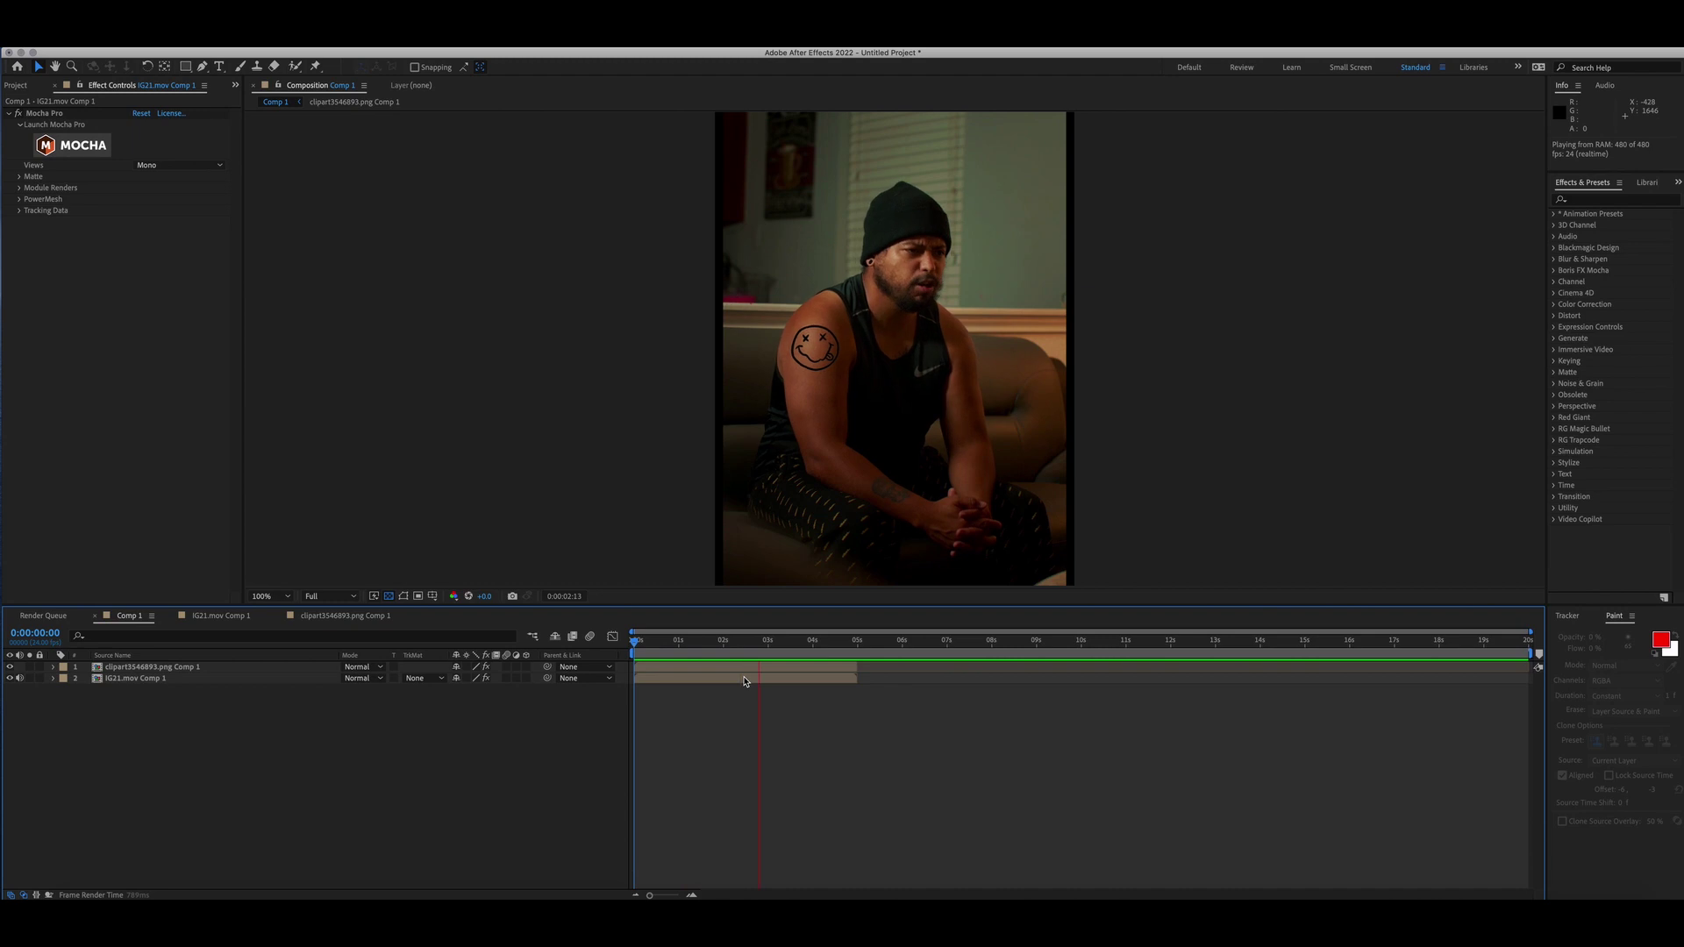
pyautogui.press('space')
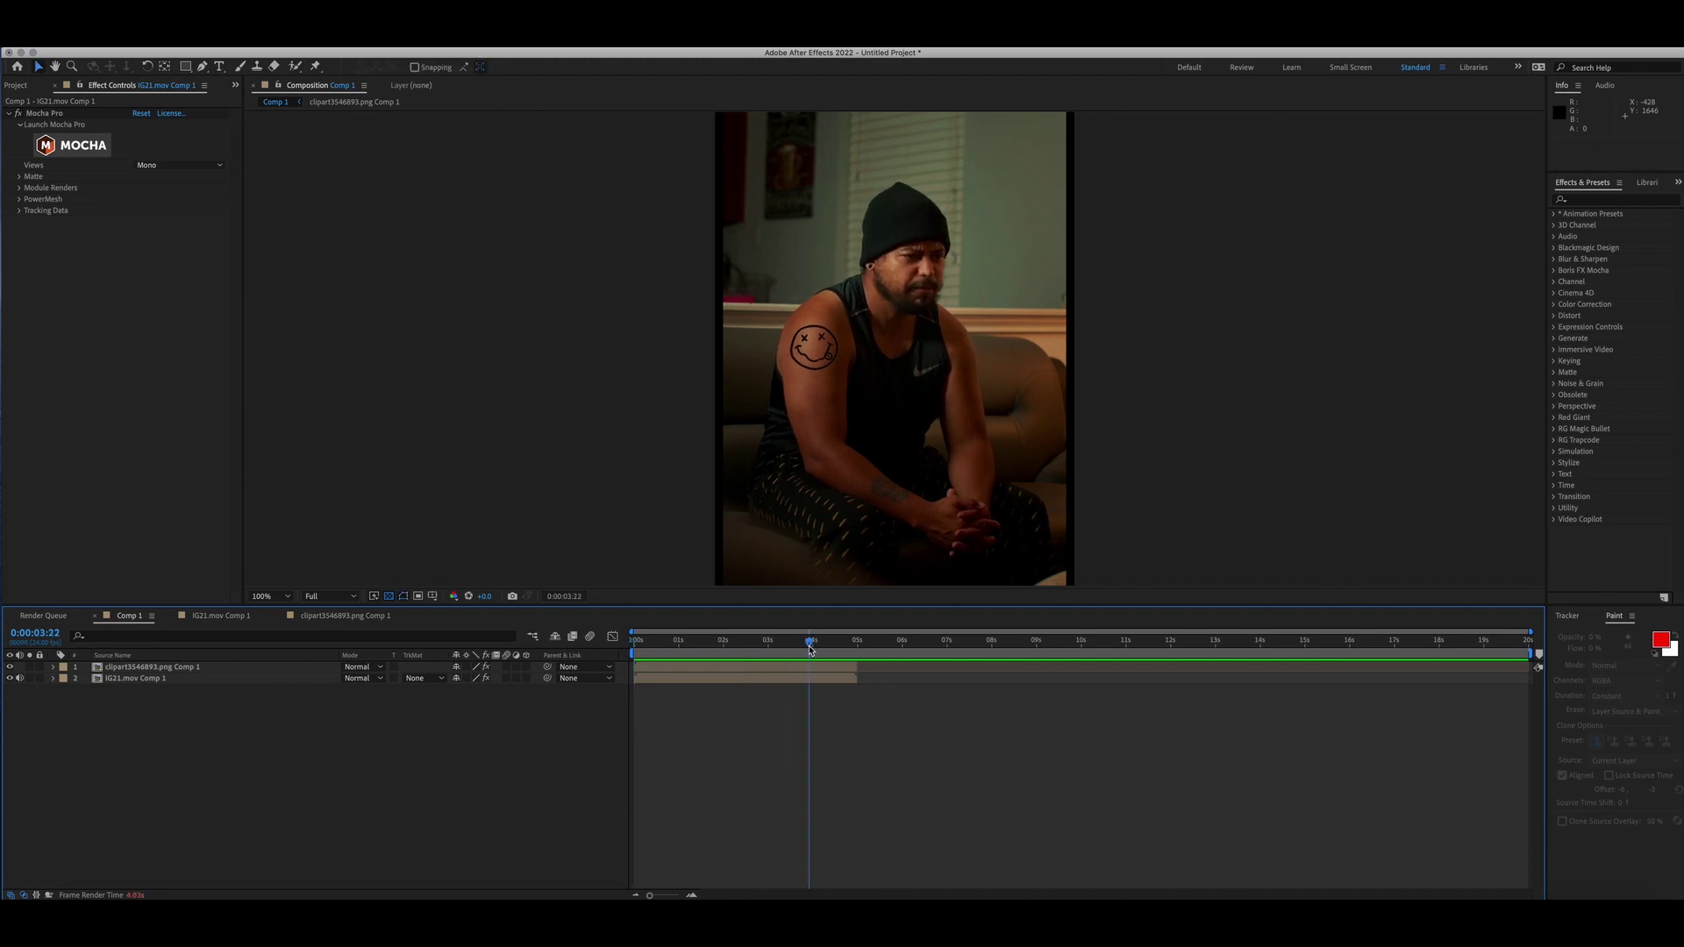
# Step: Apply Liquify, zoom in to frame the smiley tattoo, and reshape its Curves tone curve
pyautogui.click(1561, 199)
pyautogui.write('q')
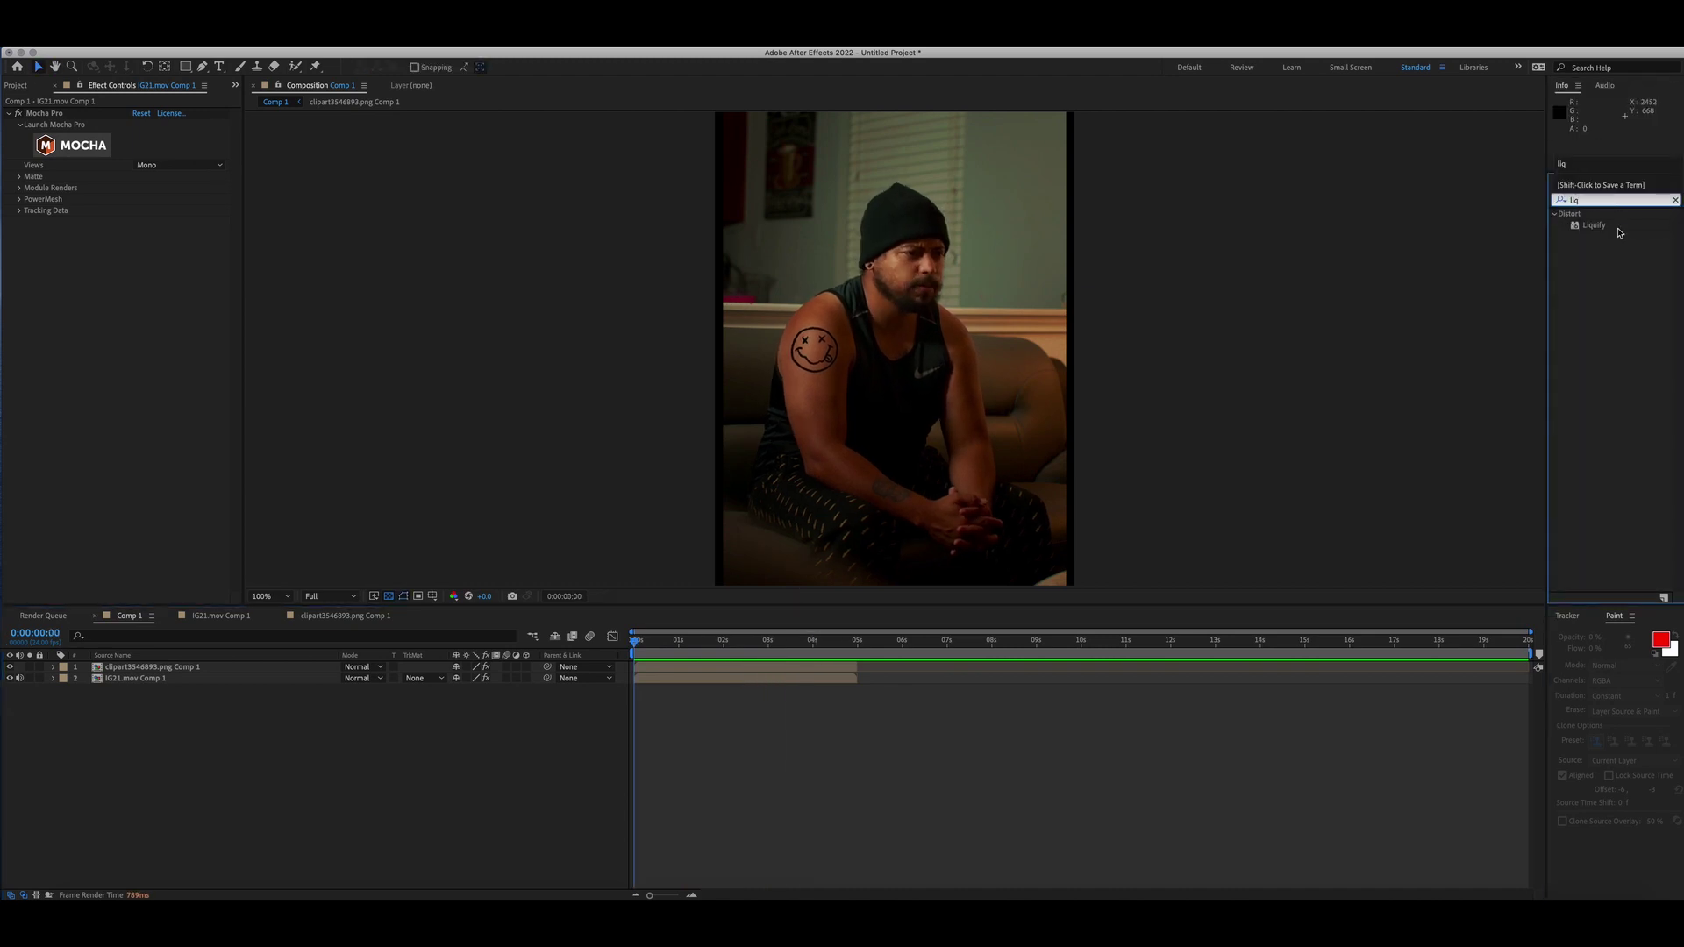
pyautogui.moveTo(1593, 224); pyautogui.dragTo(133, 347)
pyautogui.press('.')
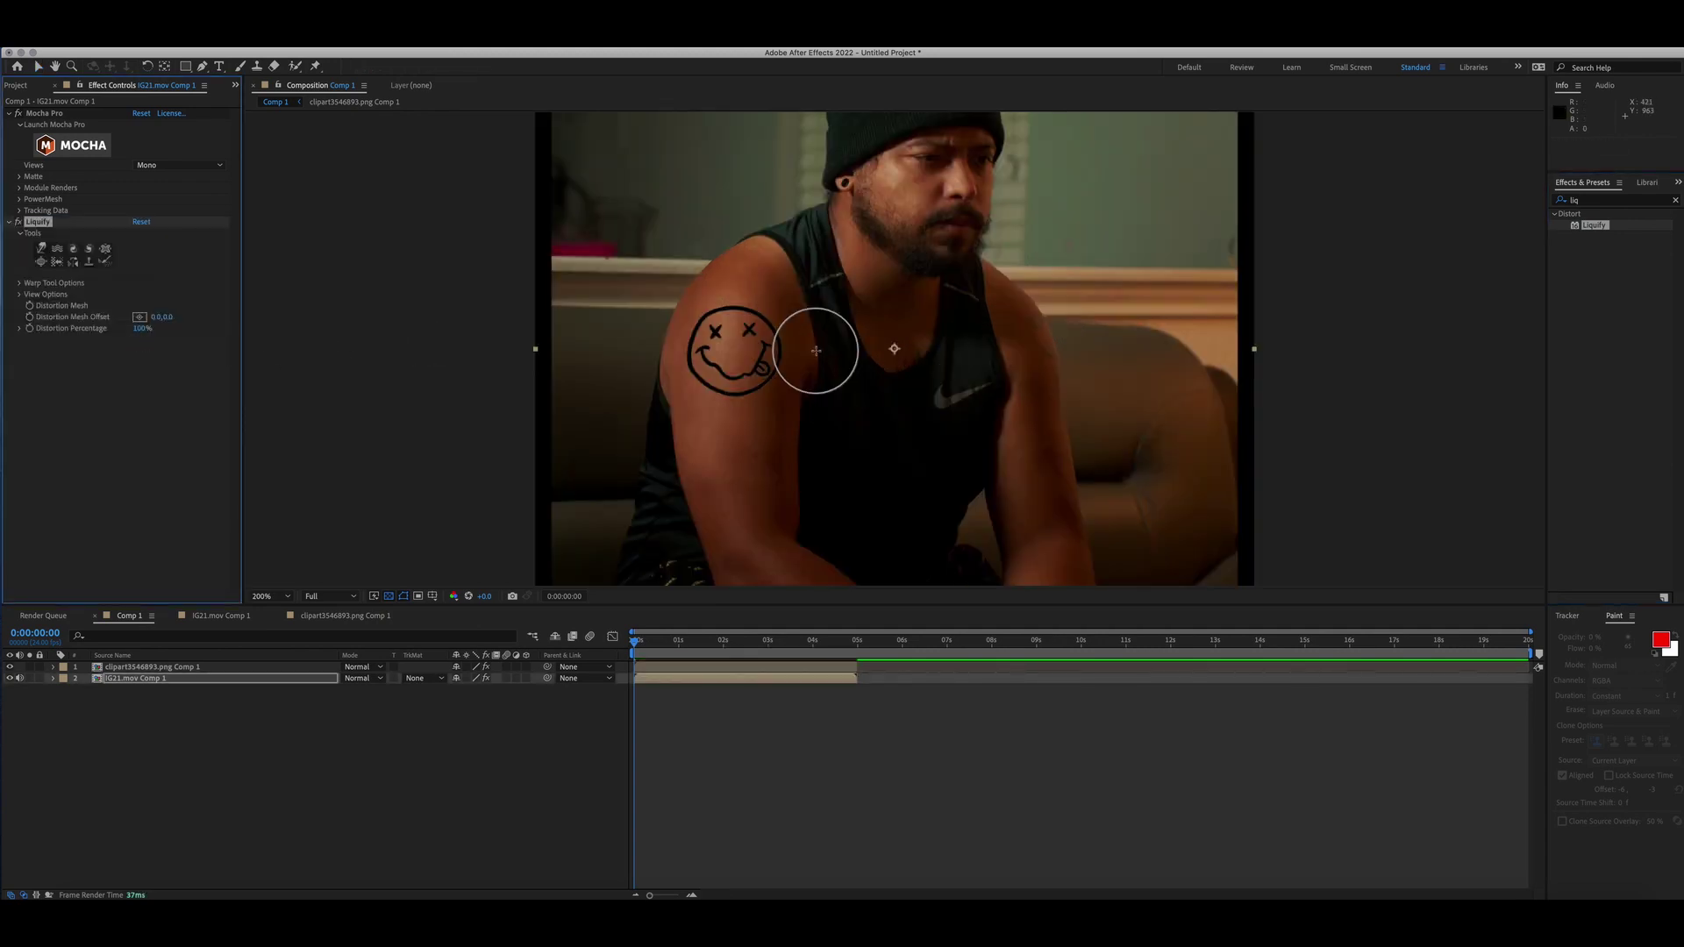
pyautogui.press('.')
pyautogui.press('.')
pyautogui.press('.')
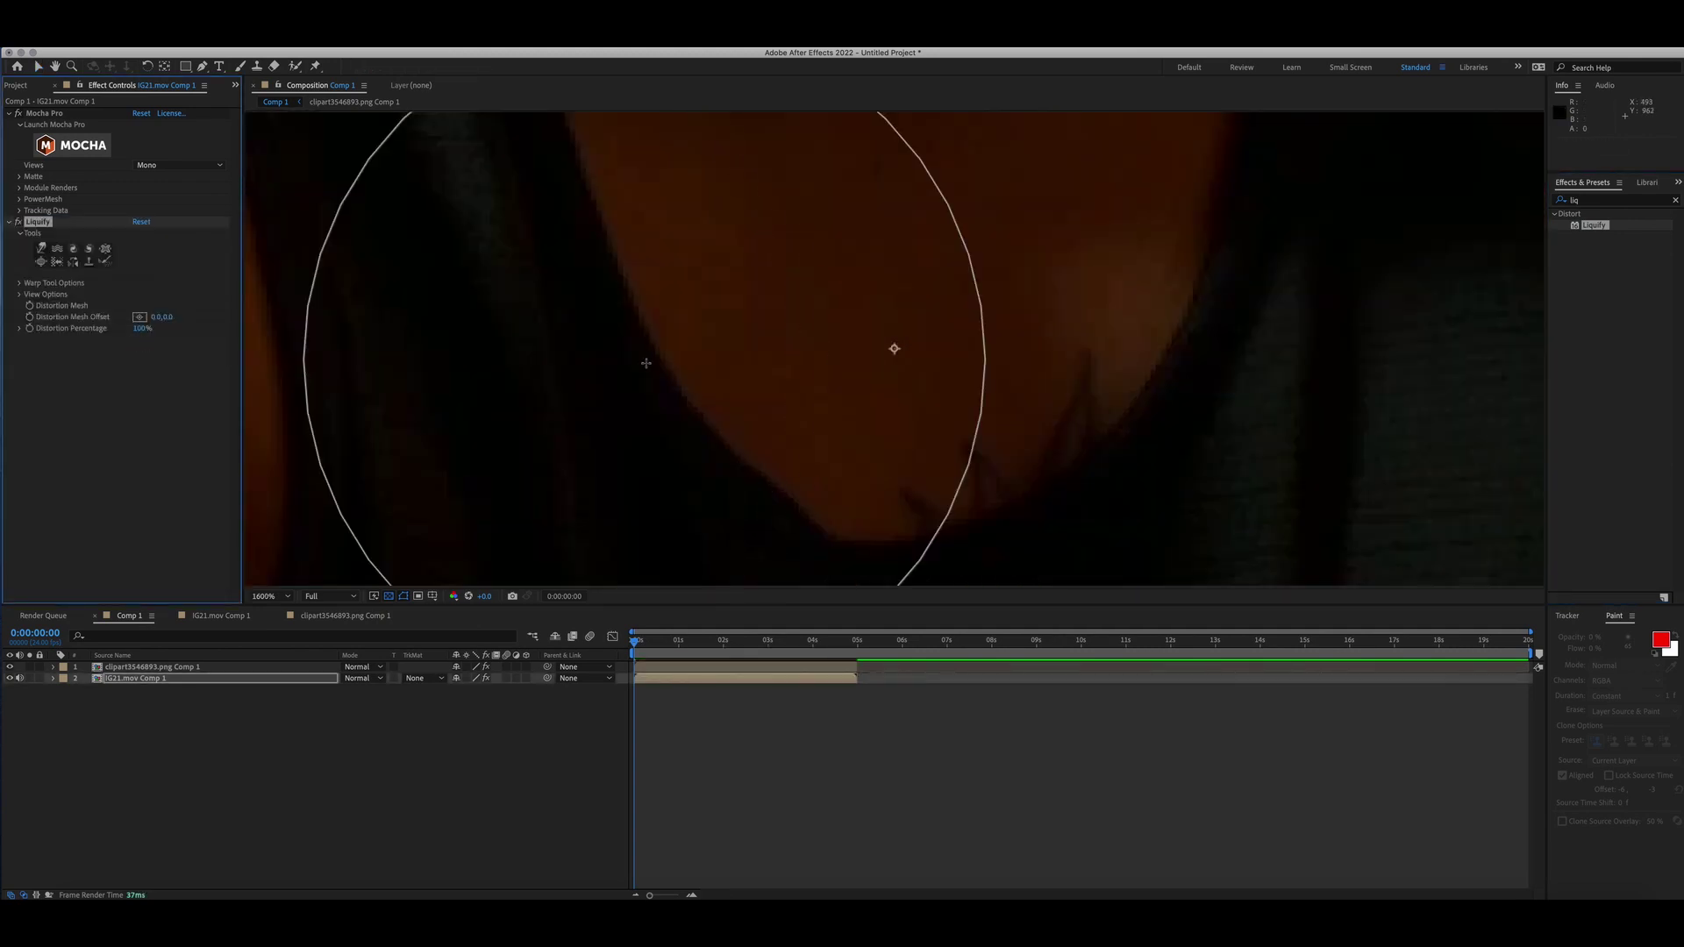
pyautogui.press(',')
pyautogui.press(',')
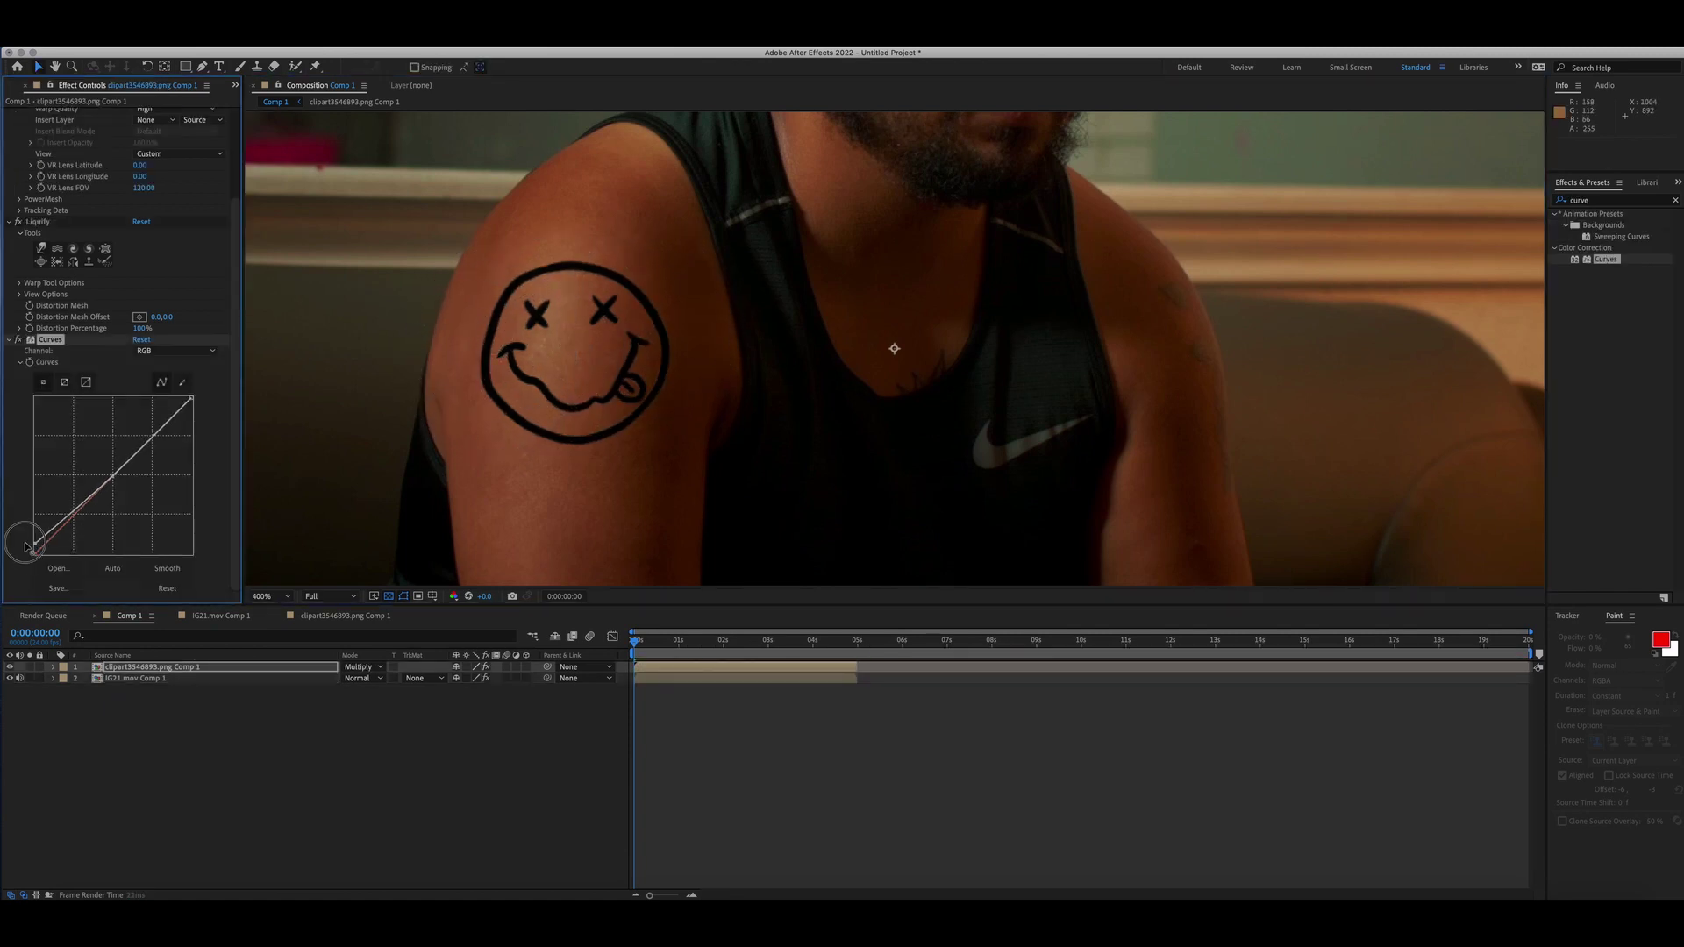
pyautogui.moveTo(27, 543); pyautogui.dragTo(111, 475)
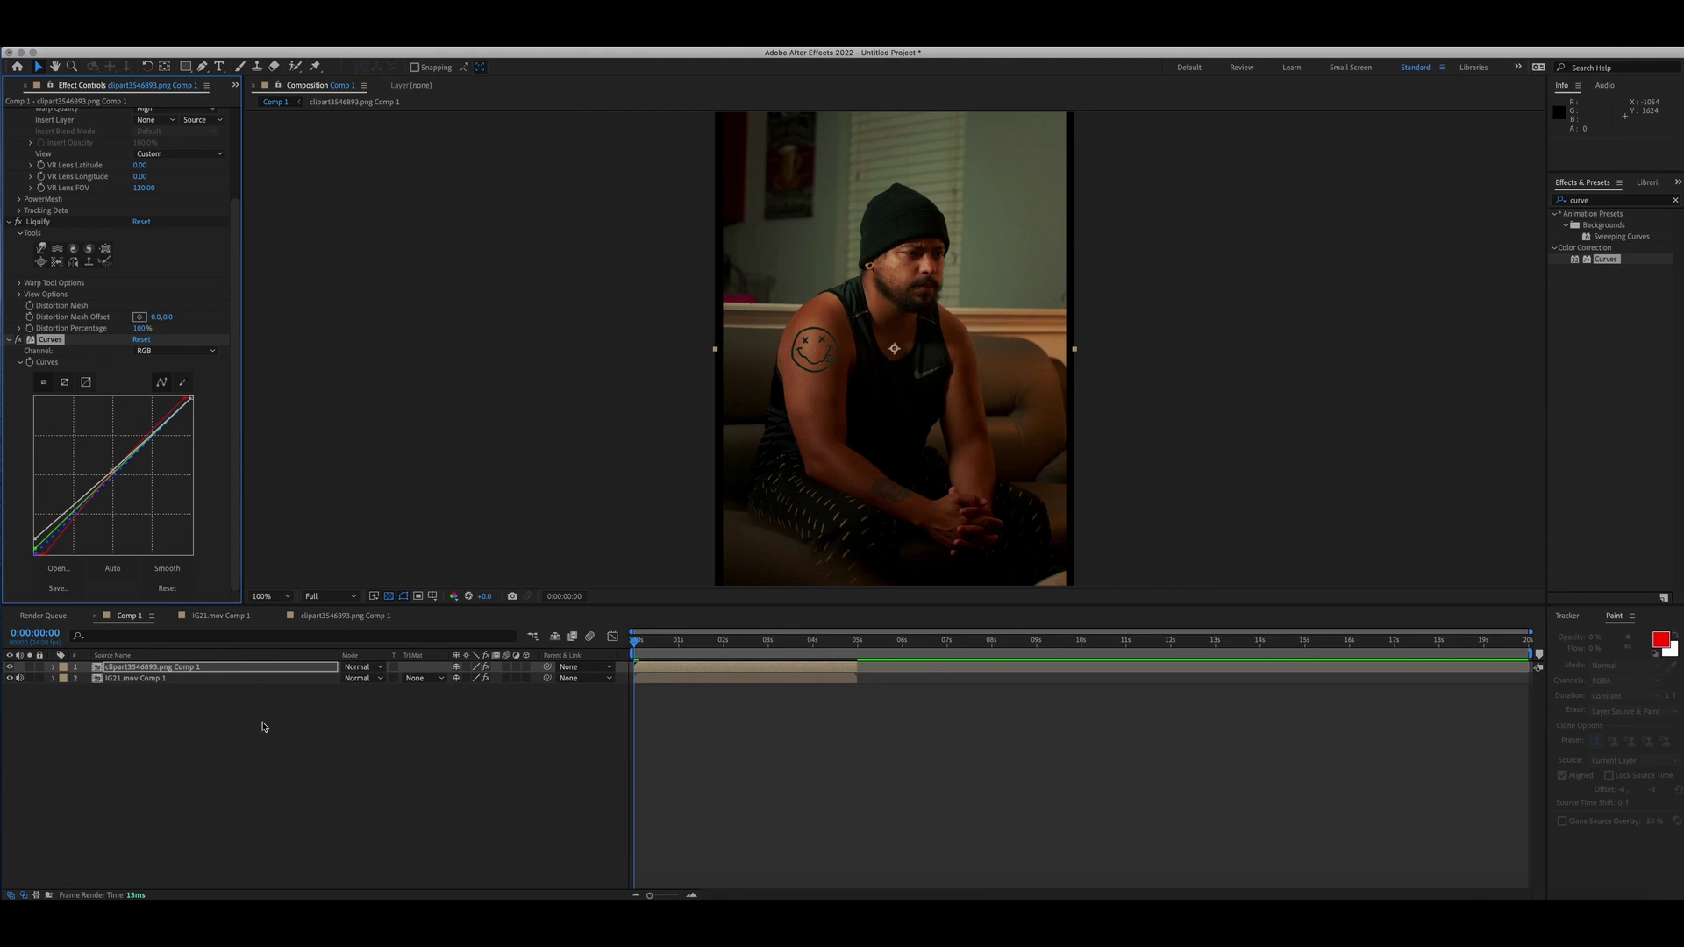
# Step: Lower the smiley tattoo layer's opacity to 71%
pyautogui.press('o')
pyautogui.click(54, 666)
pyautogui.moveTo(460, 745); pyautogui.dragTo(442, 750)
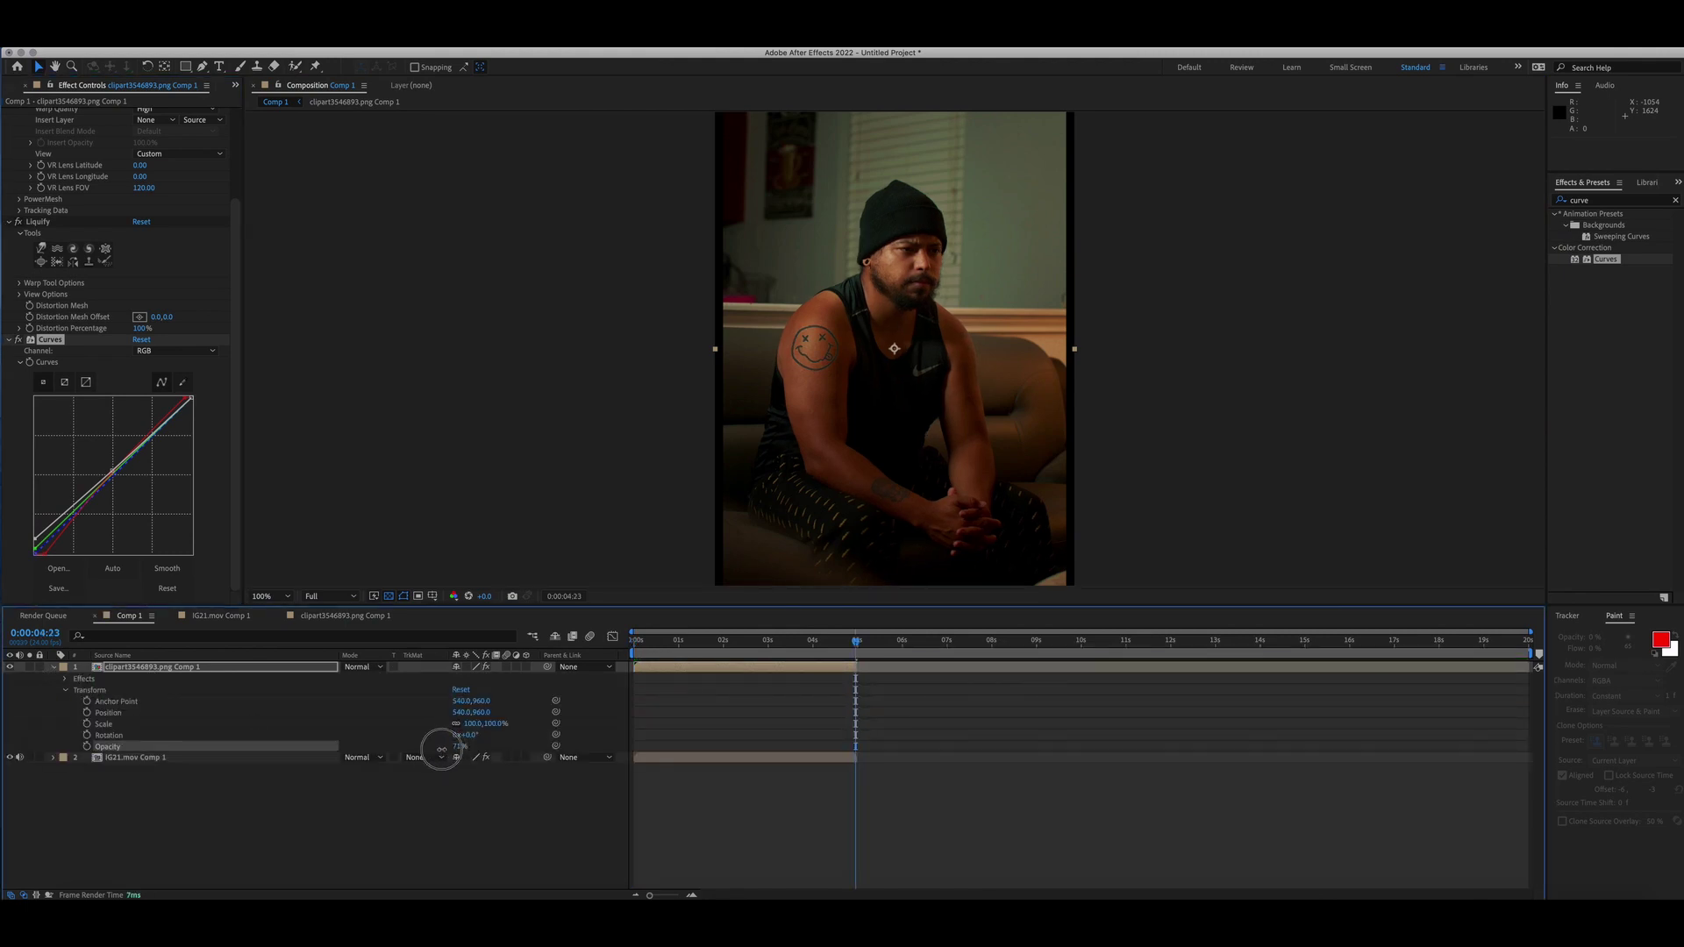
# Step: Collapse the Curves settings and apply Fast Box Blur to the tattoo layer
pyautogui.click(18, 338)
pyautogui.click(1674, 200)
pyautogui.write('tool')
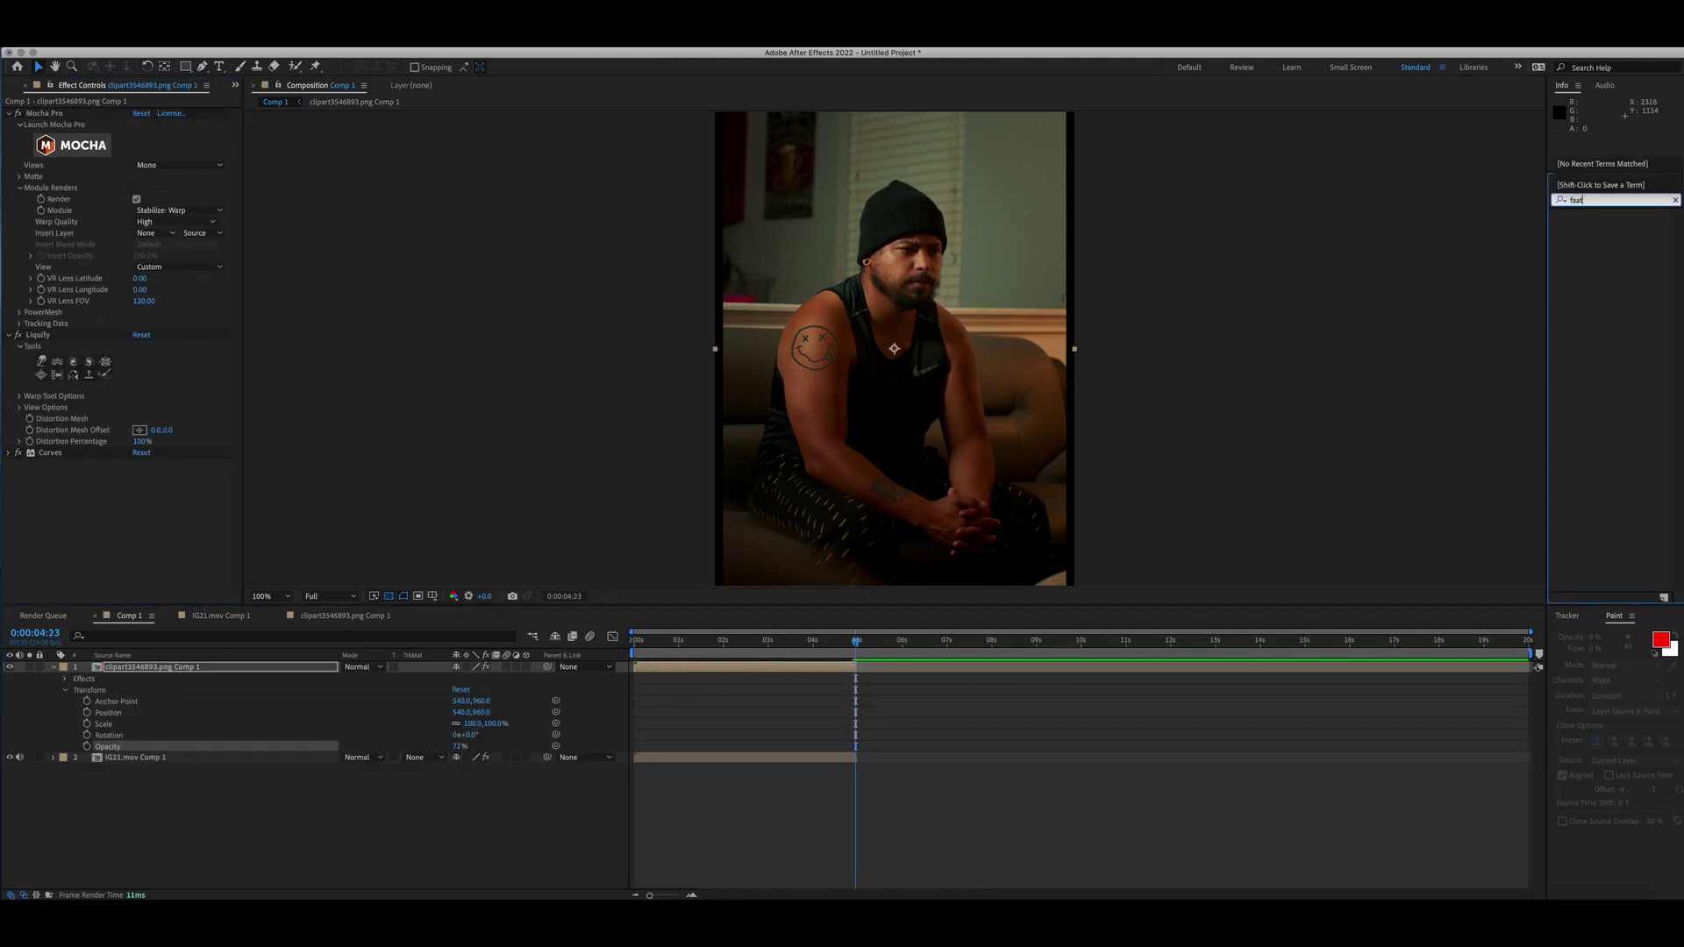
pyautogui.moveTo(1616, 283); pyautogui.dragTo(749, 668)
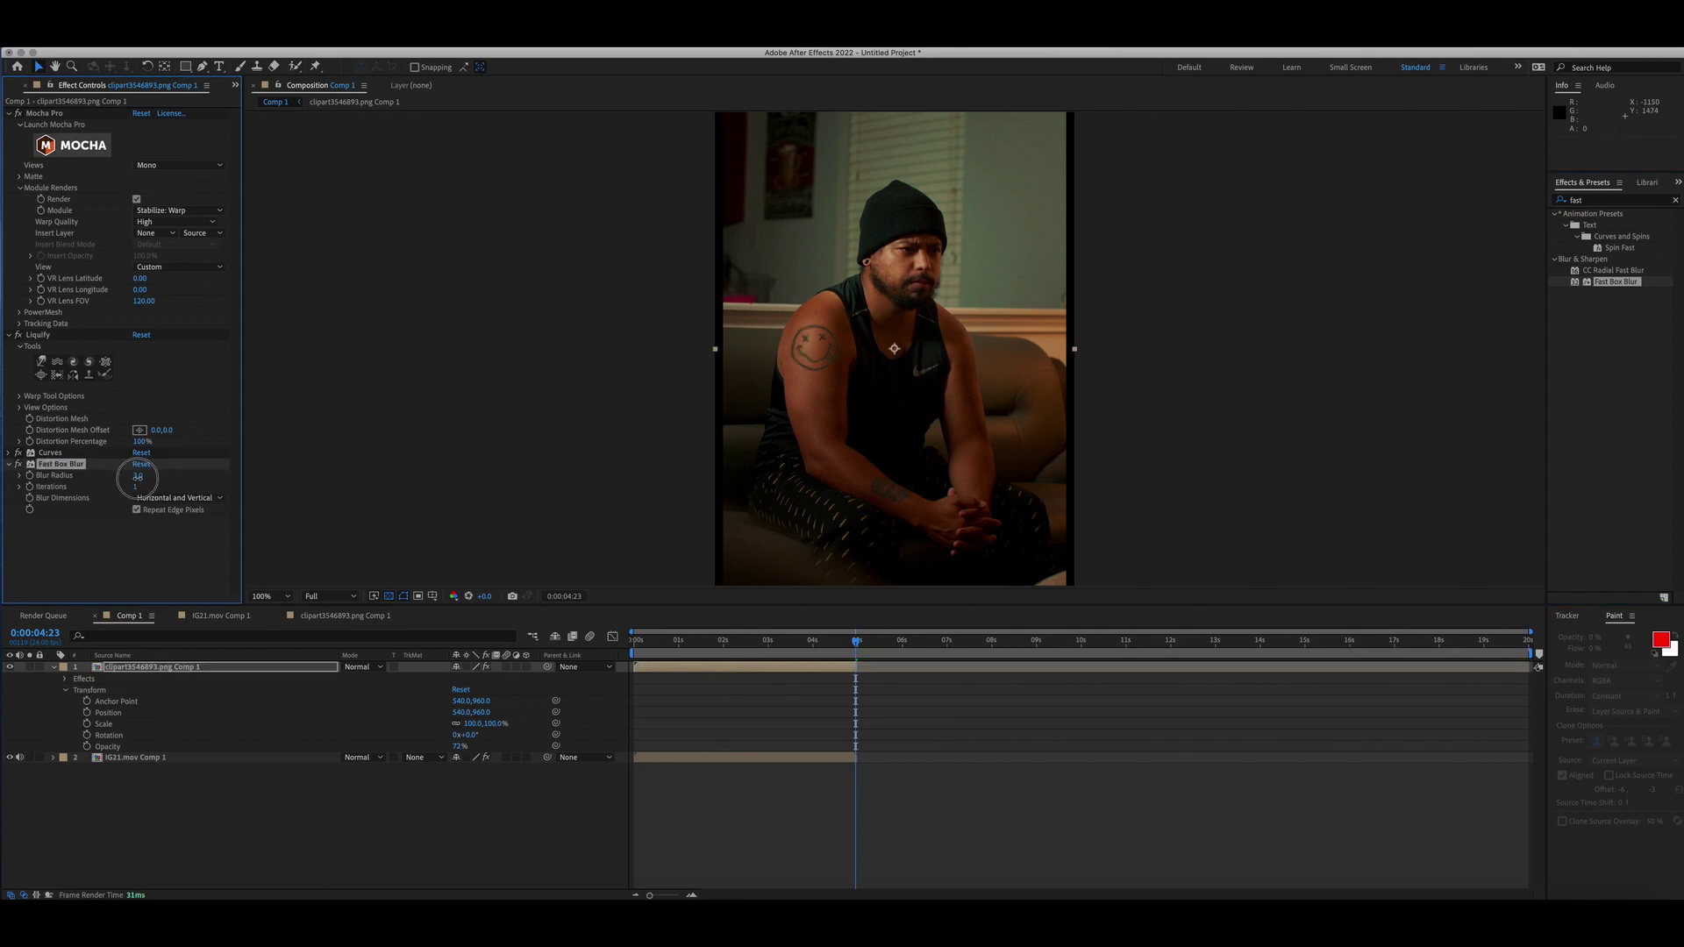
# Step: Play back the composition to preview the smiley tattoo with its radius-1 blur
pyautogui.press('space')
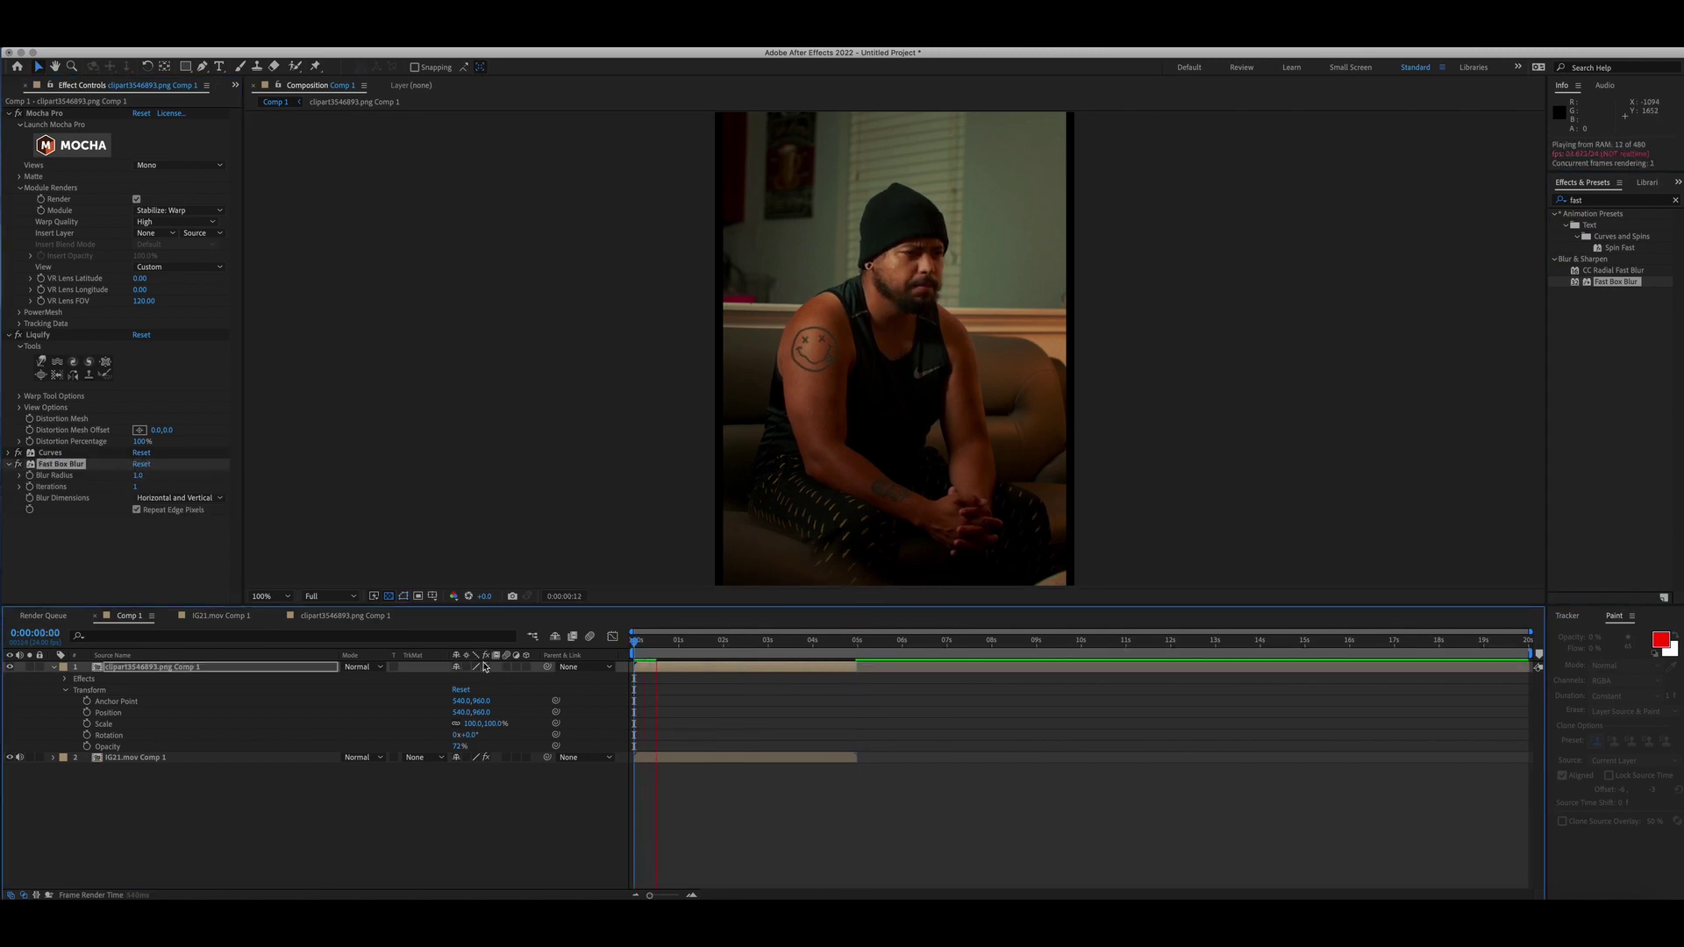